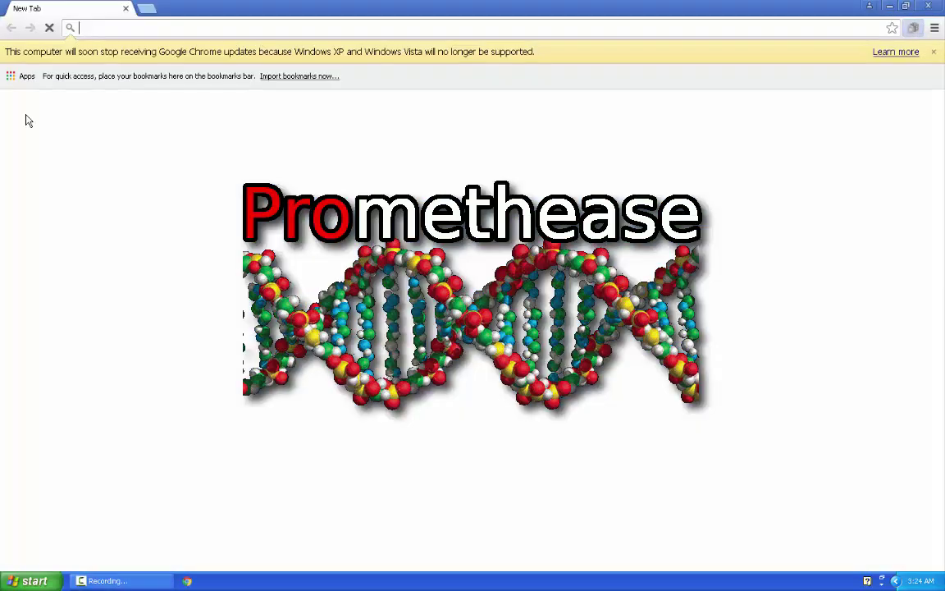
- Load promethease.com, tick all five agreement statements and agree to continue
{"action": "type", "text": "https:/"}
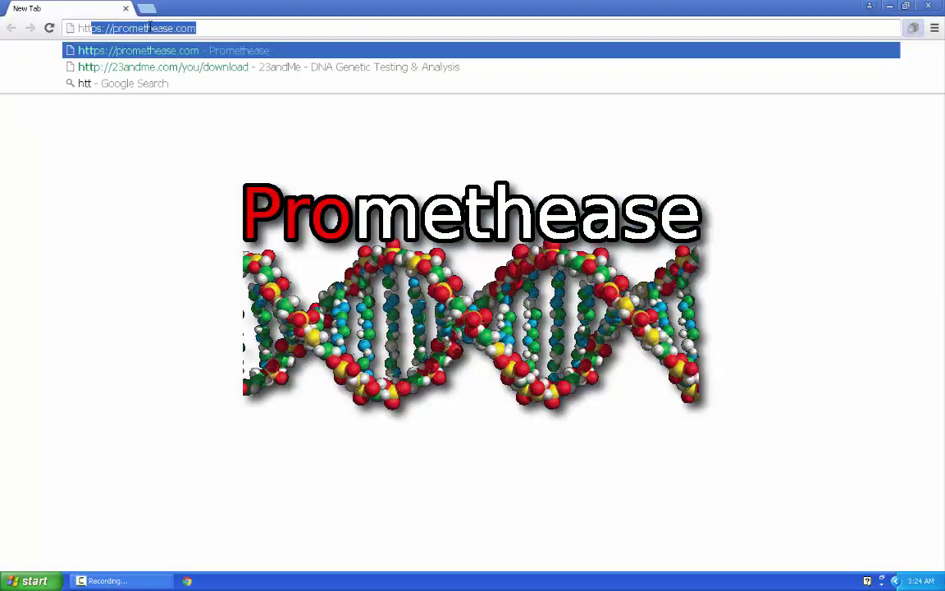
{"action": "type", "text": "/prometheas"}
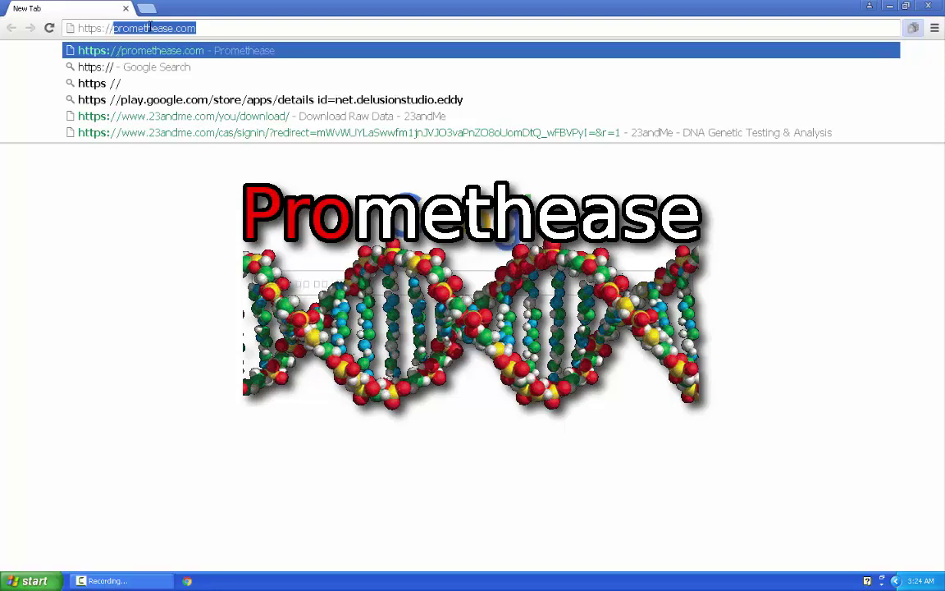
{"action": "type", "text": "e.com"}
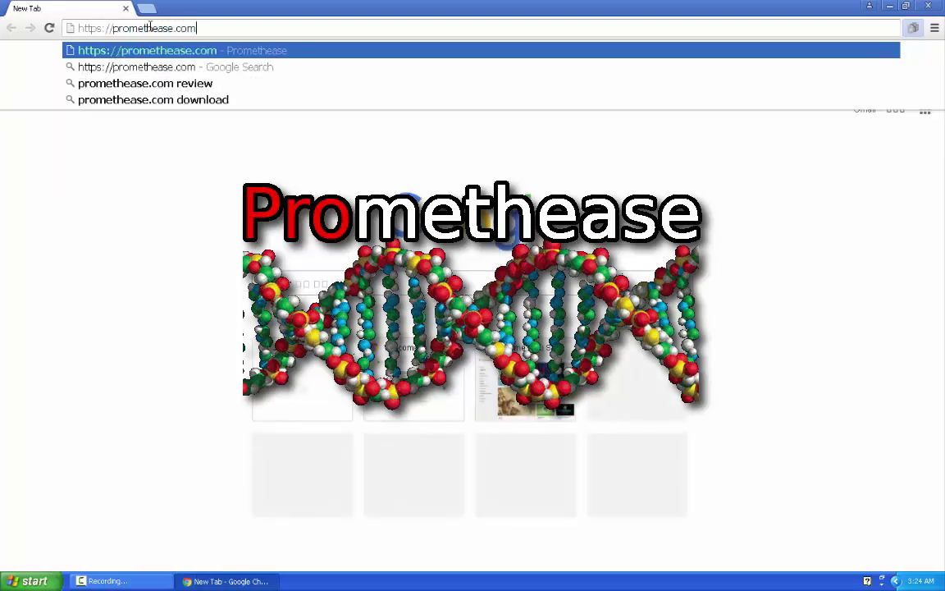
{"action": "key", "text": "Return"}
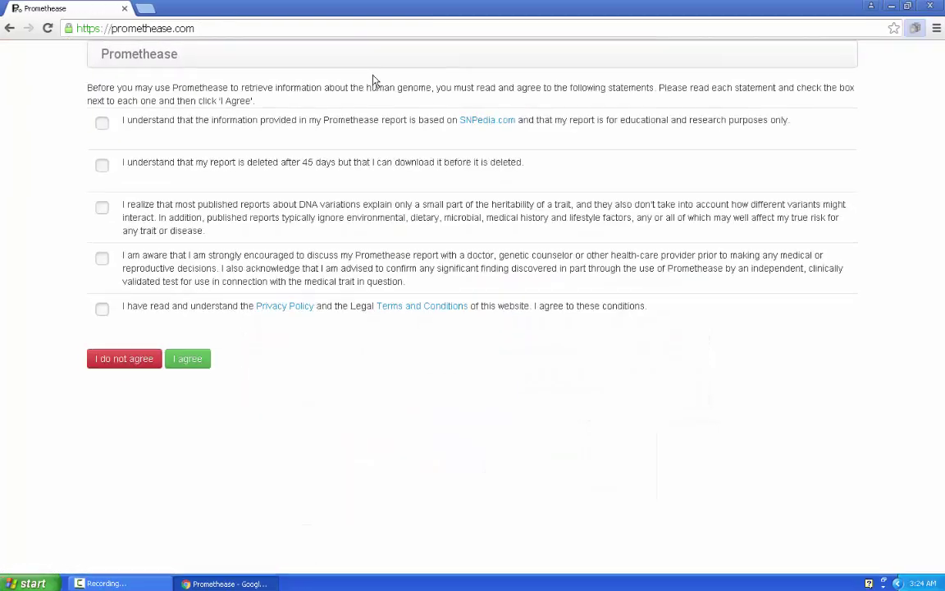
{"action": "left_click", "coordinate": [100, 123]}
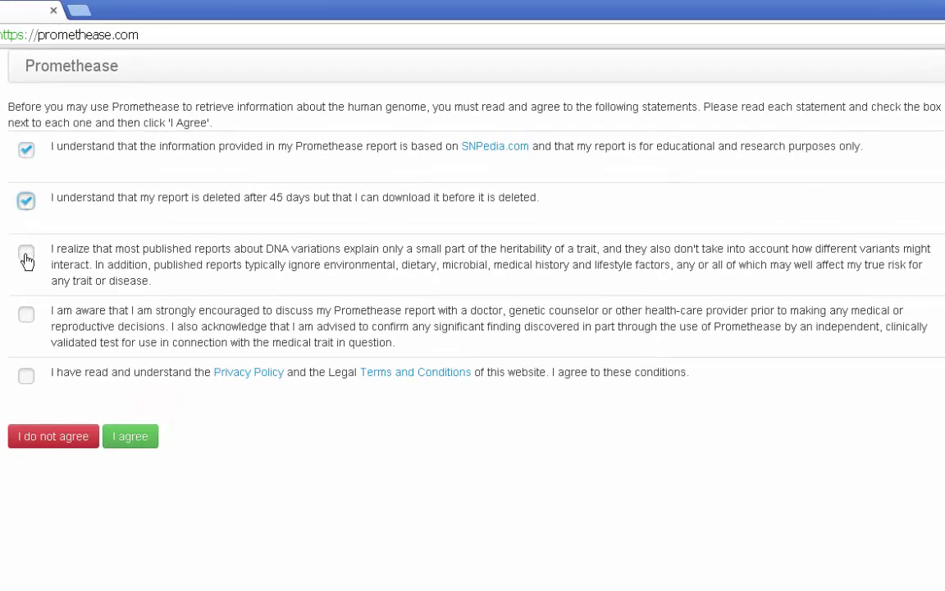
{"action": "left_click", "coordinate": [26, 254]}
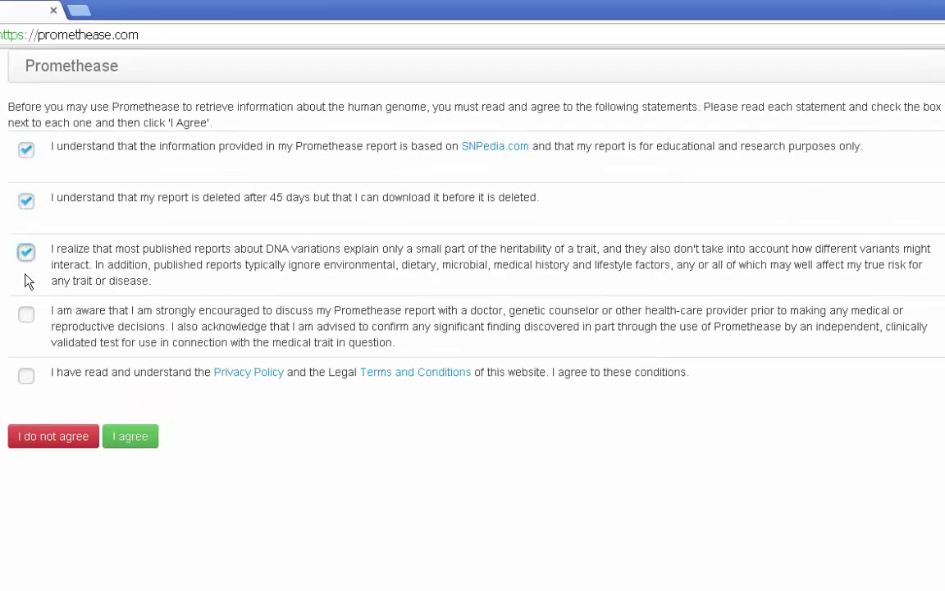
{"action": "left_click", "coordinate": [26, 322]}
{"action": "left_click", "coordinate": [123, 437]}
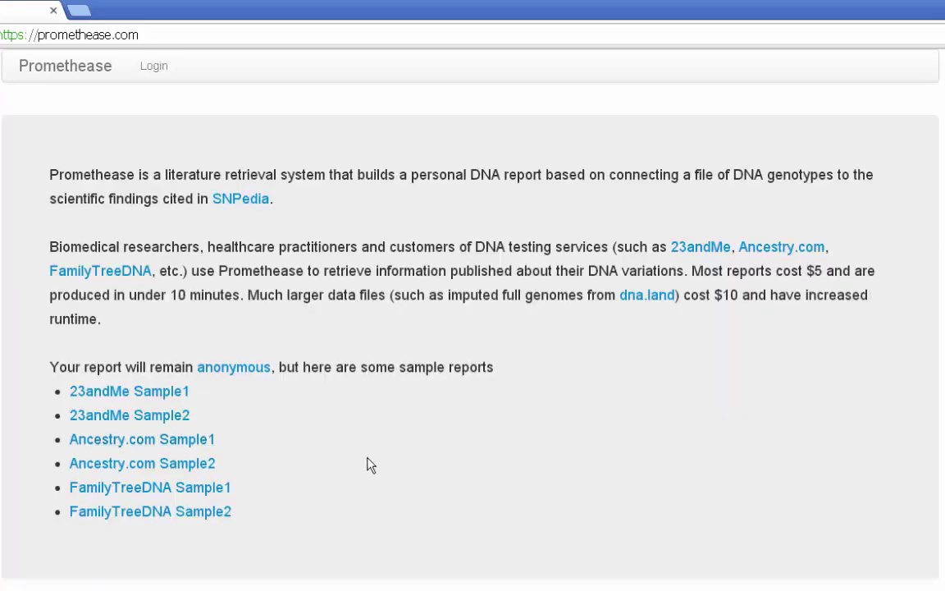
- Upload the Lilly_Mendel genome file as the report's raw data
{"action": "scroll", "coordinate": [369, 464], "scroll_direction": "down", "scroll_amount": 3}
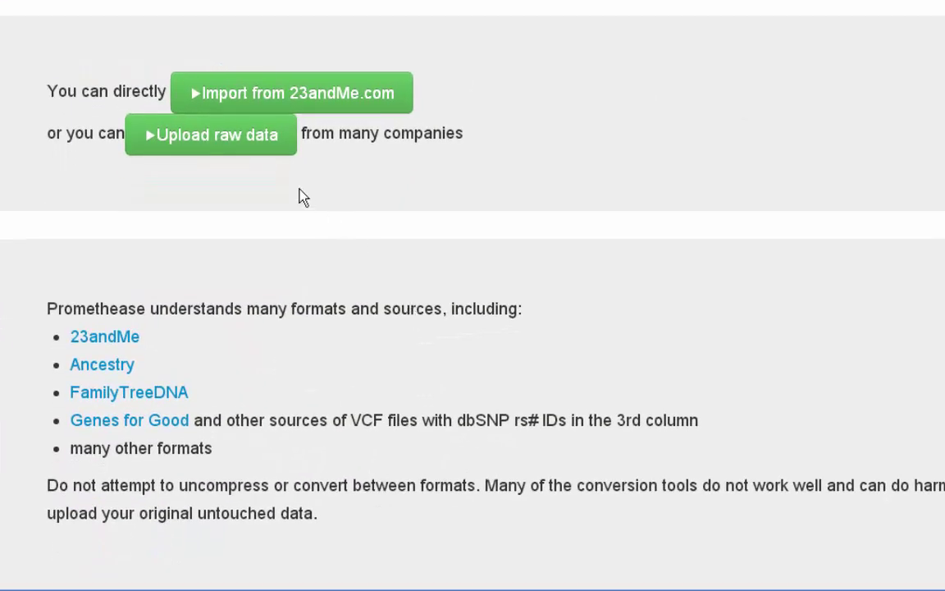
{"action": "left_click", "coordinate": [255, 149]}
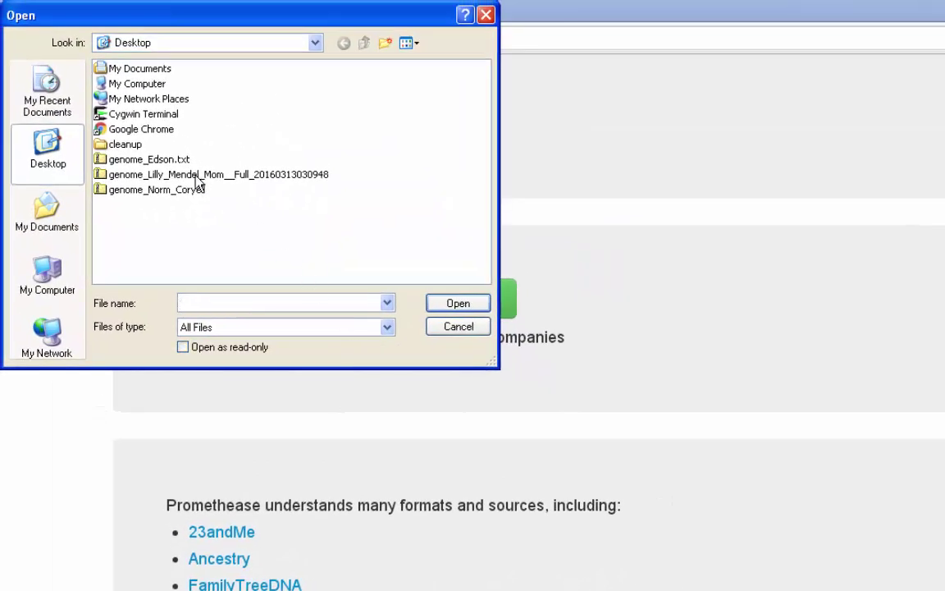
{"action": "double_click", "coordinate": [197, 175]}
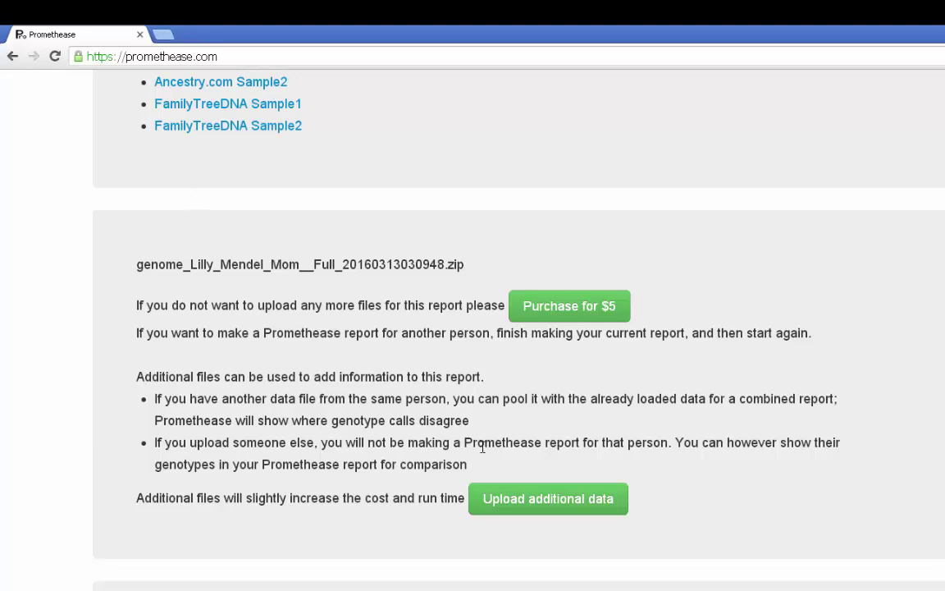
- Add the second and third genome files as additional data
{"action": "left_click", "coordinate": [534, 508]}
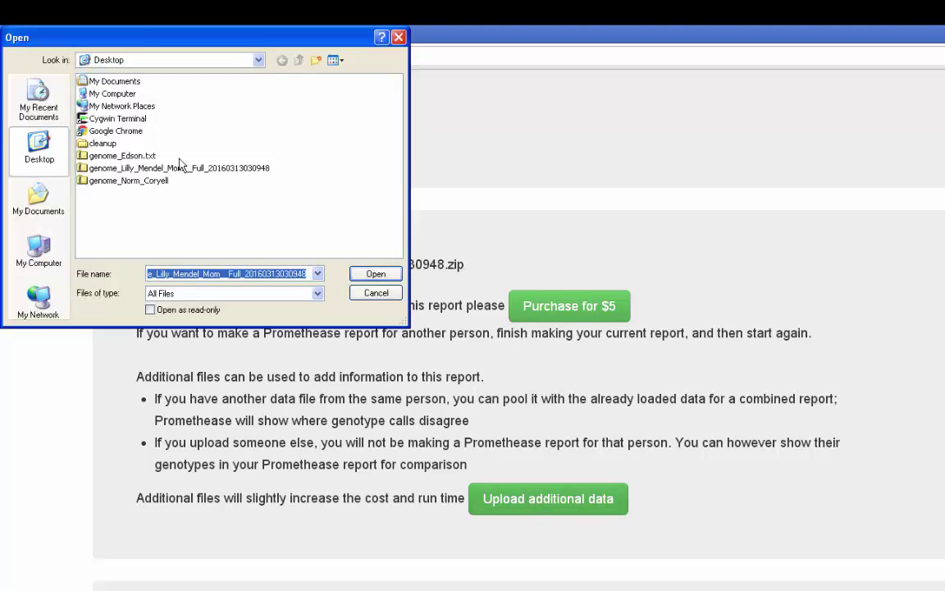
{"action": "double_click", "coordinate": [121, 184]}
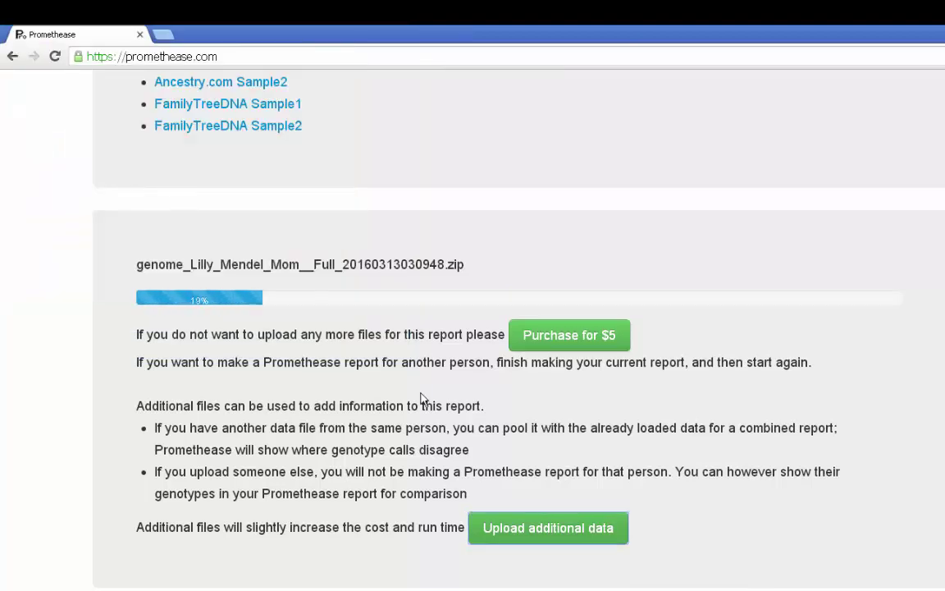
{"action": "left_click", "coordinate": [519, 529]}
{"action": "double_click", "coordinate": [137, 158]}
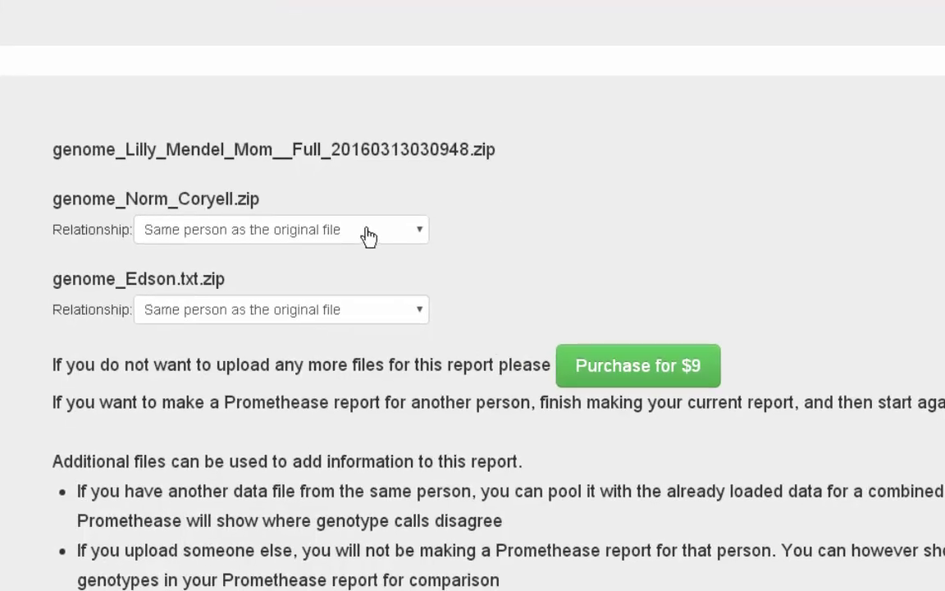
- Set the Relationship of both added files to 'Different person'
{"action": "left_click", "coordinate": [369, 326]}
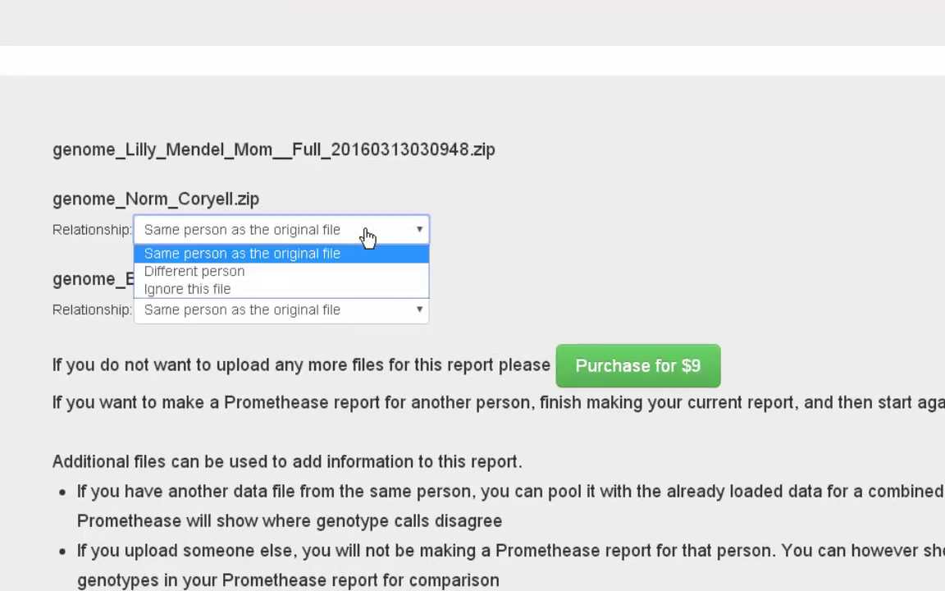
{"action": "left_click", "coordinate": [292, 271]}
{"action": "left_click", "coordinate": [282, 316]}
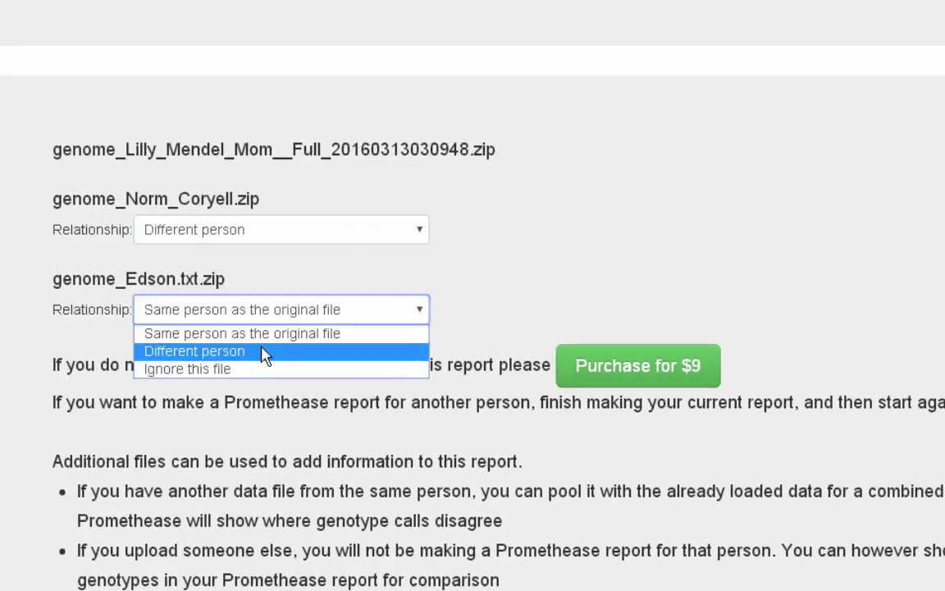
{"action": "left_click", "coordinate": [262, 354]}
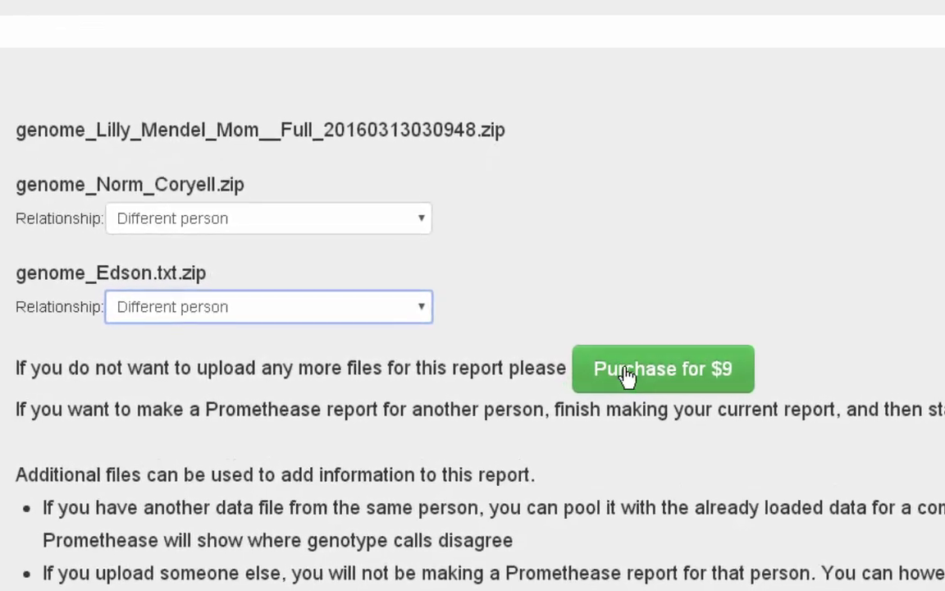
- Pay $9.00 for the report using the autofilled e-mail and card details
{"action": "left_click", "coordinate": [647, 380]}
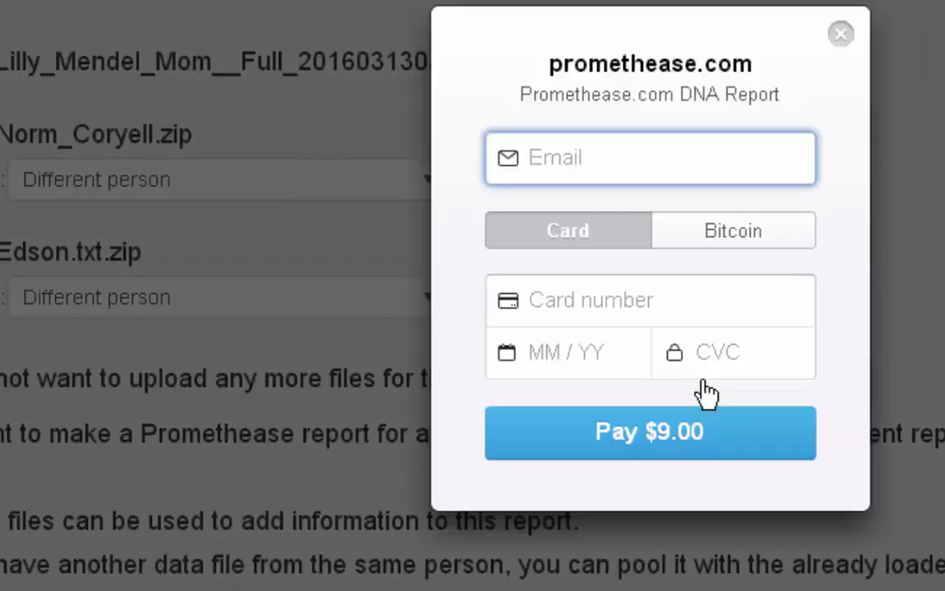
{"action": "type", "text": "car"}
{"action": "key", "text": "Down"}
{"action": "key", "text": "Return"}
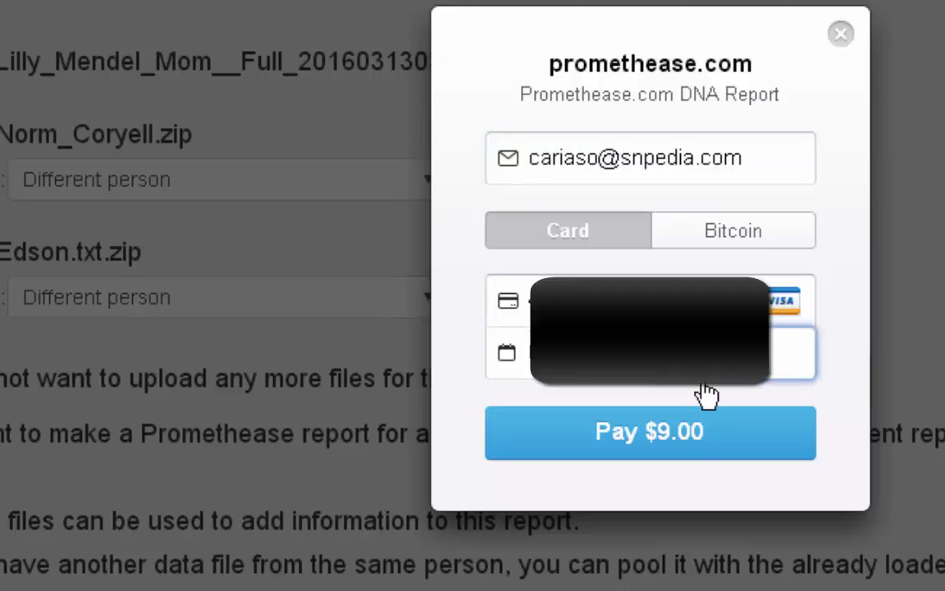
{"action": "left_click", "coordinate": [716, 443]}
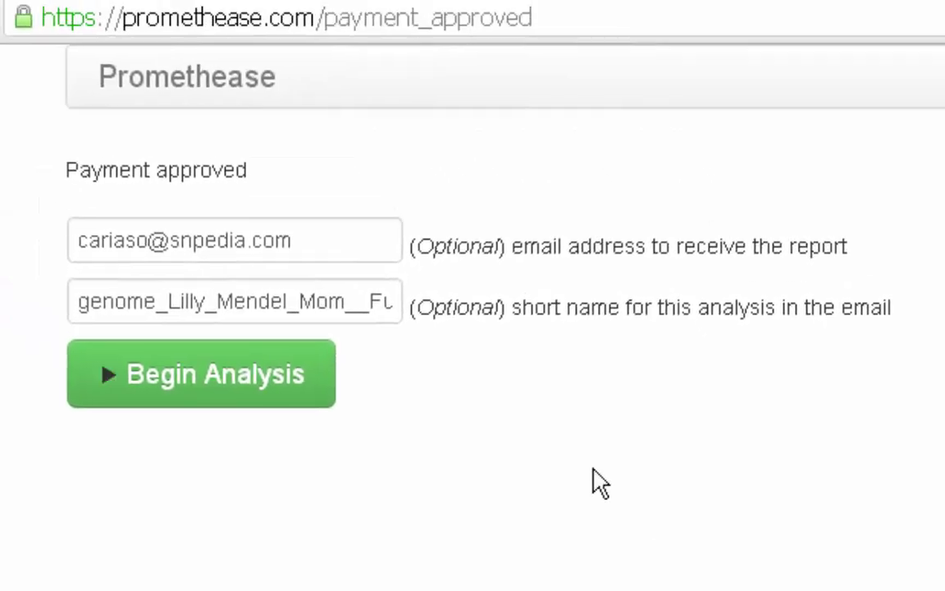
- Change the report's short name to end with 'vs friends' and begin the analysis
{"action": "left_click", "coordinate": [355, 302]}
{"action": "key", "text": "End"}
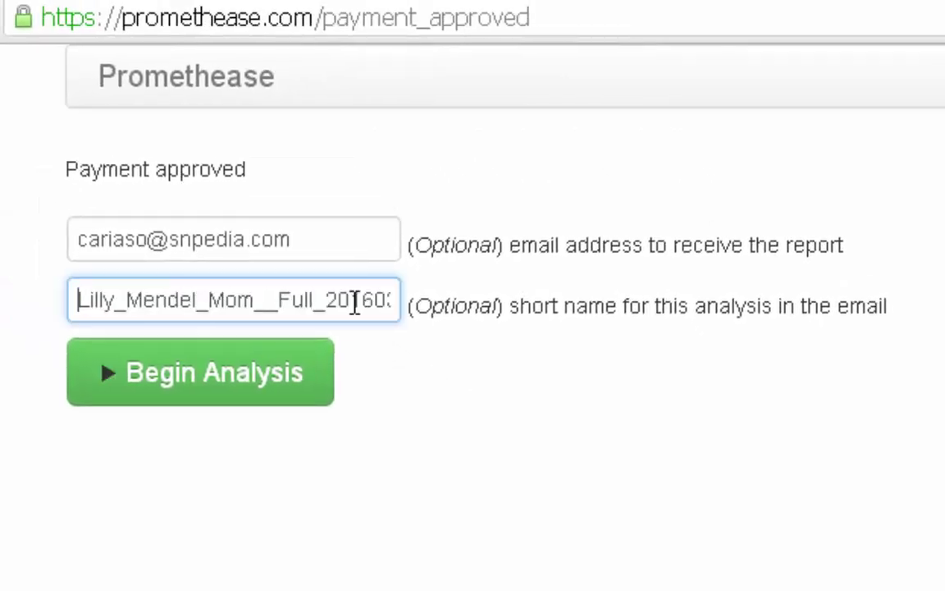
{"action": "key", "text": "Right"}
{"action": "key", "text": "Right"}
{"action": "key", "text": "Right"}
{"action": "key", "text": "Right"}
{"action": "key", "text": "Right"}
{"action": "key", "text": "Right"}
{"action": "key", "text": "Right"}
{"action": "key", "text": "Right"}
{"action": "key", "text": "Right"}
{"action": "key", "text": "Right"}
{"action": "key", "text": "Right"}
{"action": "key", "text": "Right"}
{"action": "key", "text": "shift+End"}
{"action": "key", "text": "ctrl+v"}
{"action": "key", "text": "ctrl+Left"}
{"action": "type", "text": "vs friends"}
{"action": "key", "text": "shift+End"}
{"action": "key", "text": "Delete"}
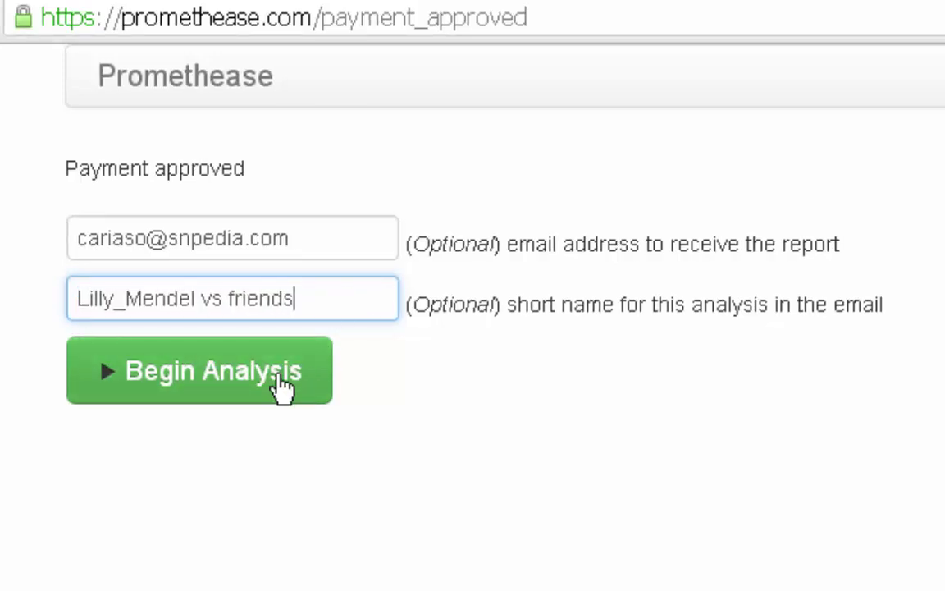
{"action": "left_click", "coordinate": [281, 386]}
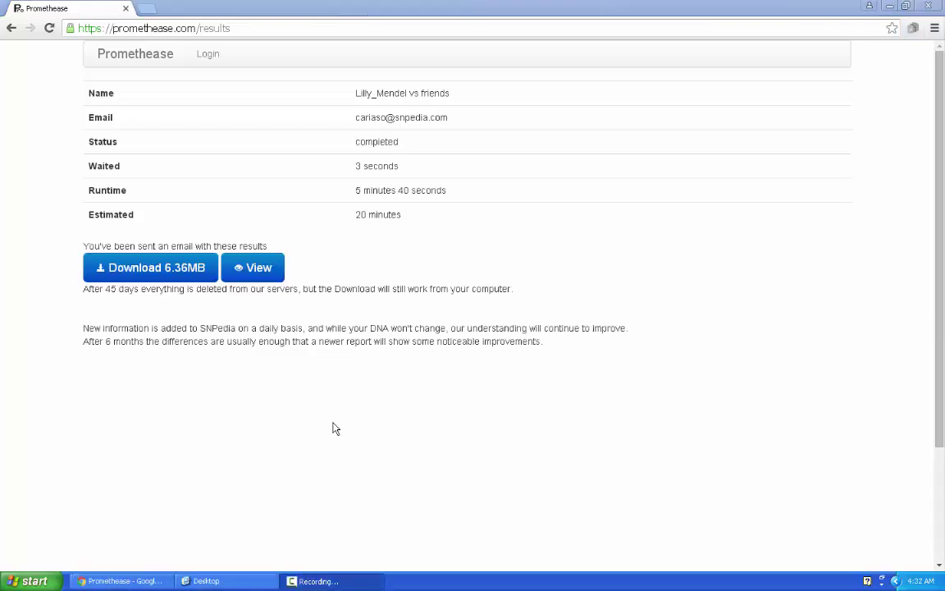
- In a new tab, search Gmail for the Promethease reports sender and open the Promethease Report e-mail
{"action": "left_click", "coordinate": [151, 9]}
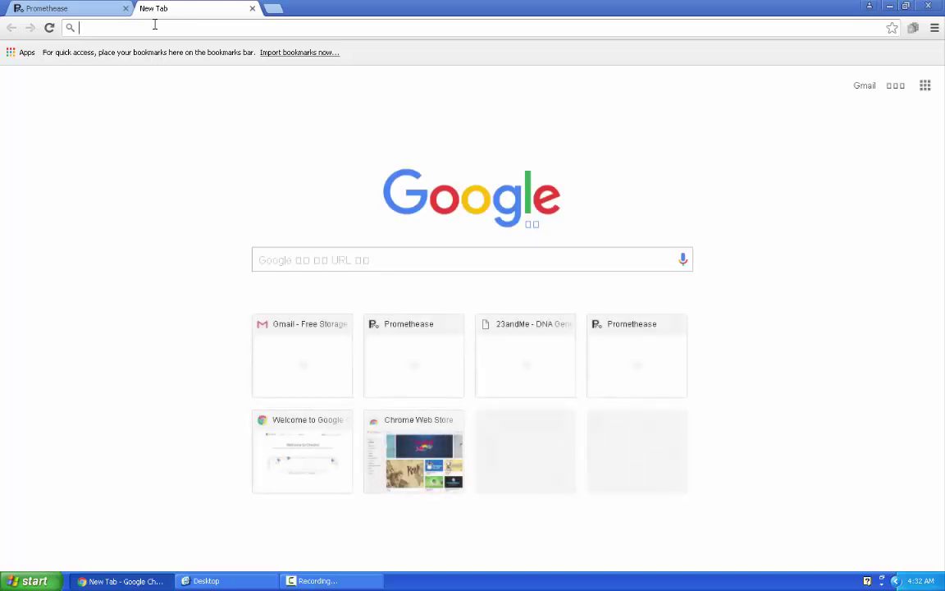
{"action": "type", "text": "gmail.com"}
{"action": "key", "text": "Return"}
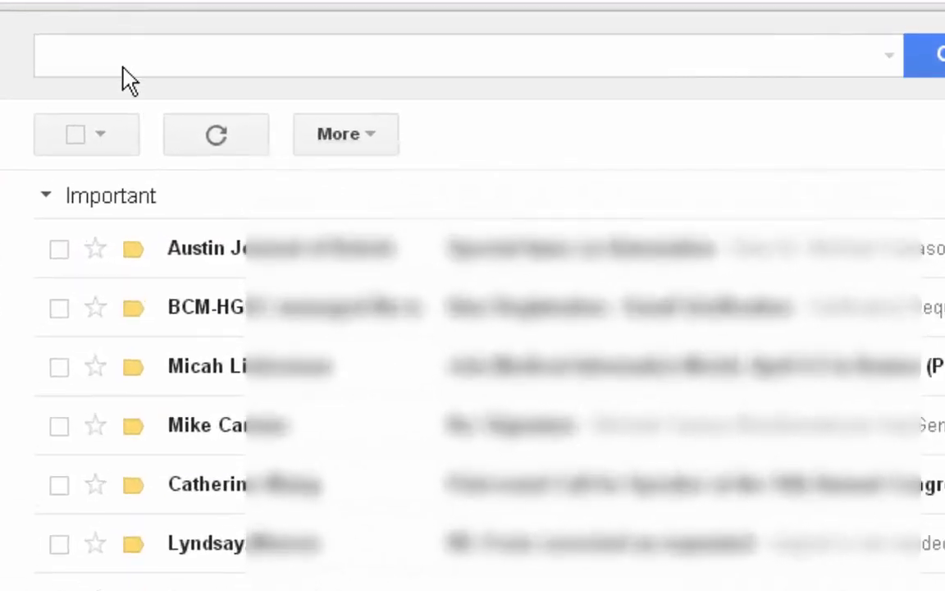
{"action": "left_click", "coordinate": [129, 56]}
{"action": "key", "text": "ctrl+v"}
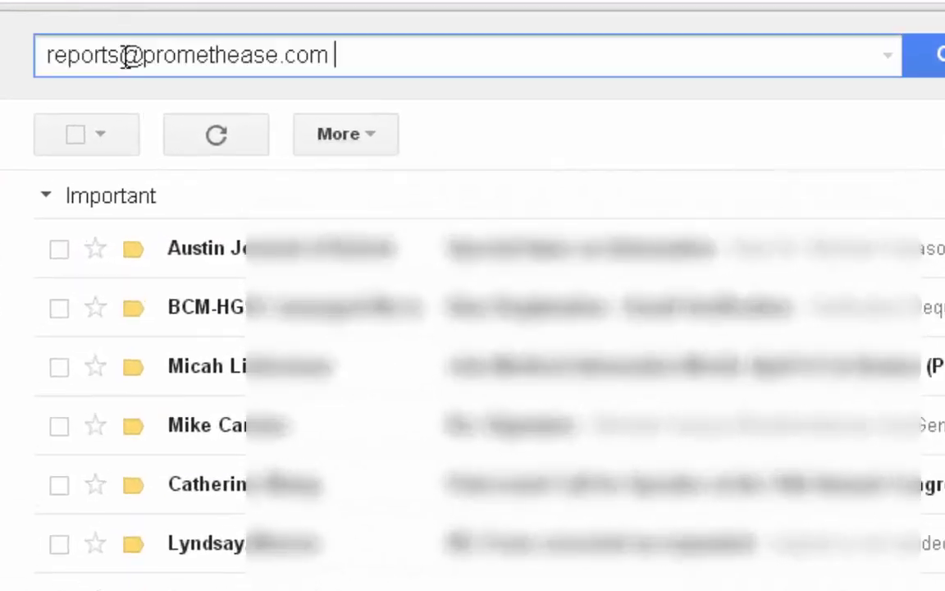
{"action": "left_click", "coordinate": [918, 71]}
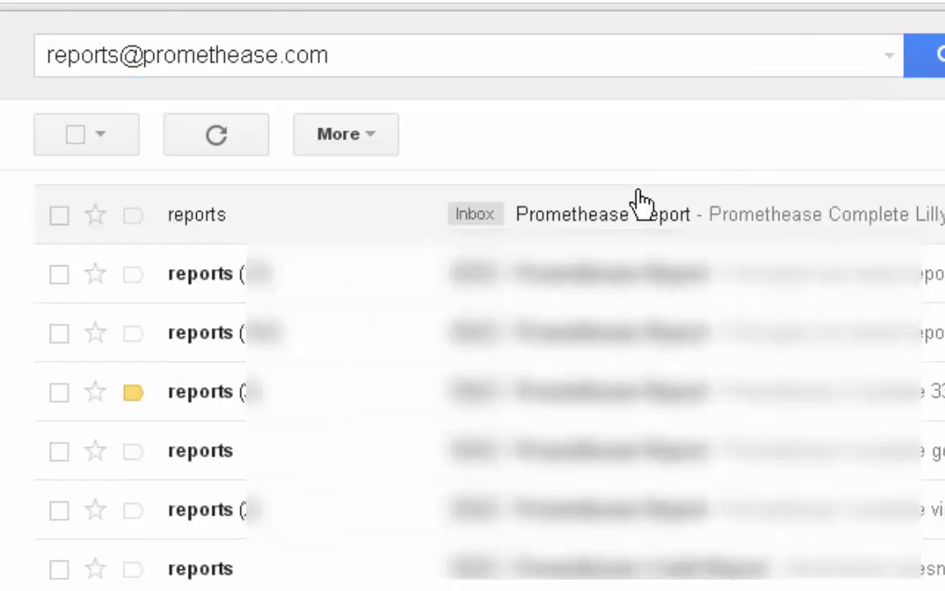
{"action": "left_click", "coordinate": [619, 219]}
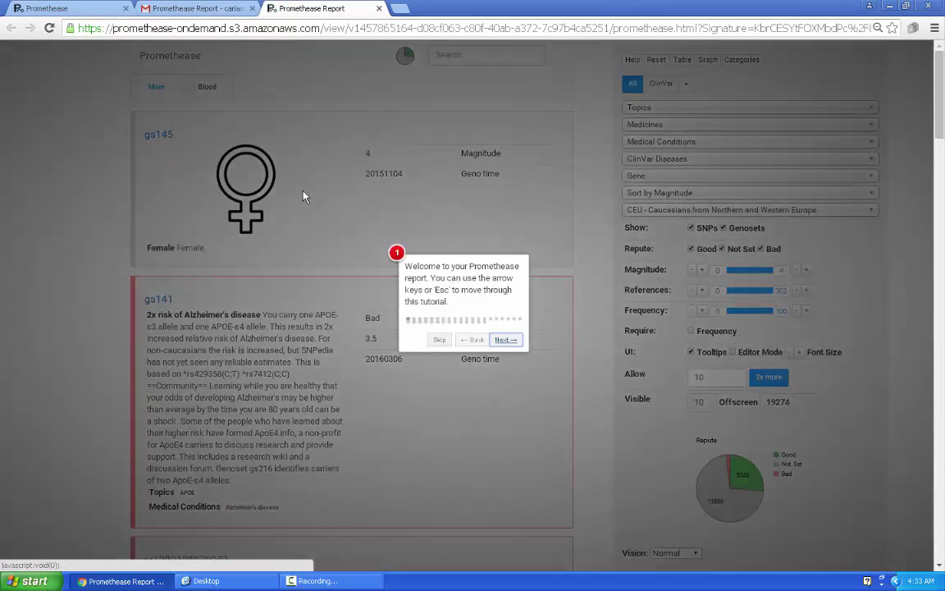
- Step the tour through search, filters, genos list, genotype ring, DNA location and description tips
{"action": "left_click", "coordinate": [505, 339]}
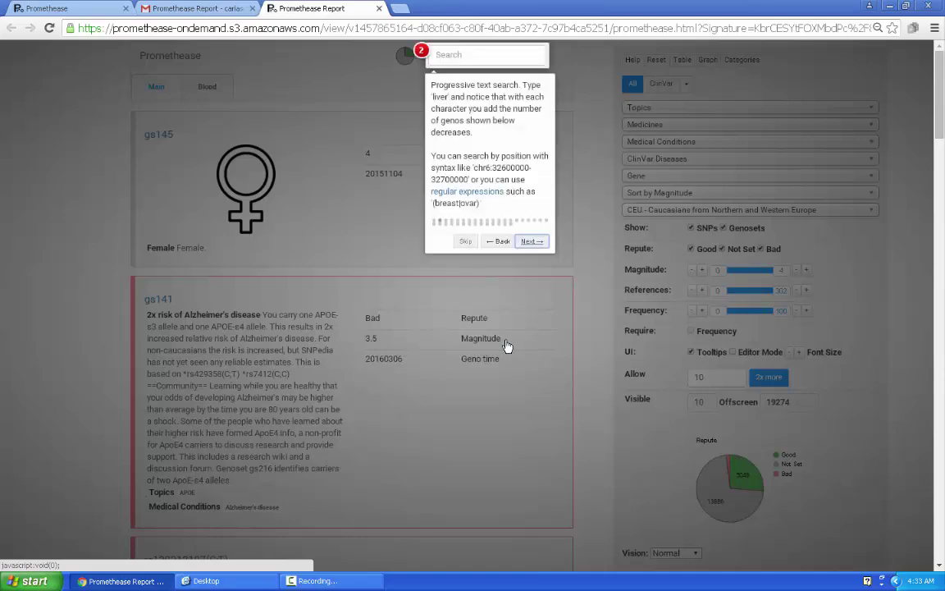
{"action": "left_click", "coordinate": [530, 241]}
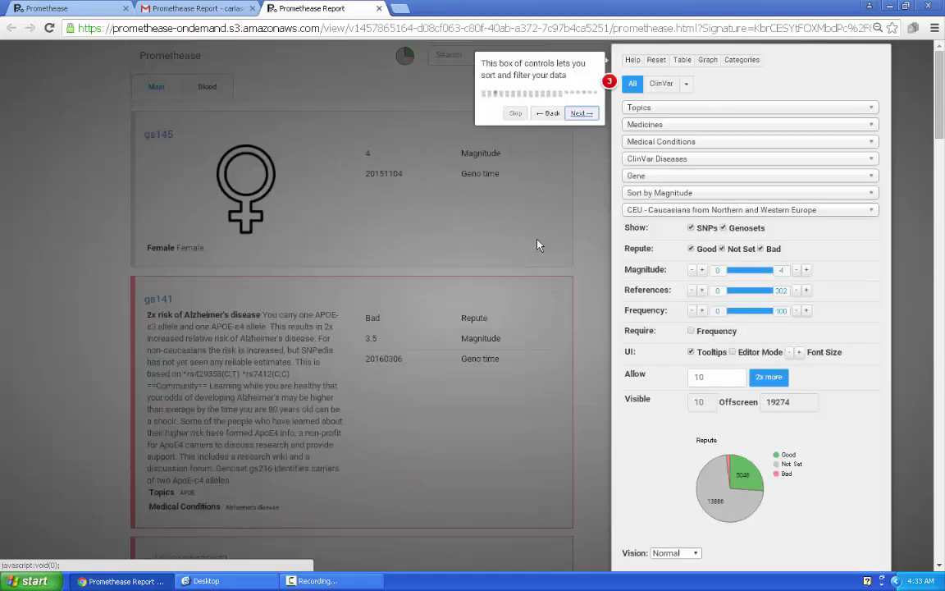
{"action": "left_click", "coordinate": [580, 115]}
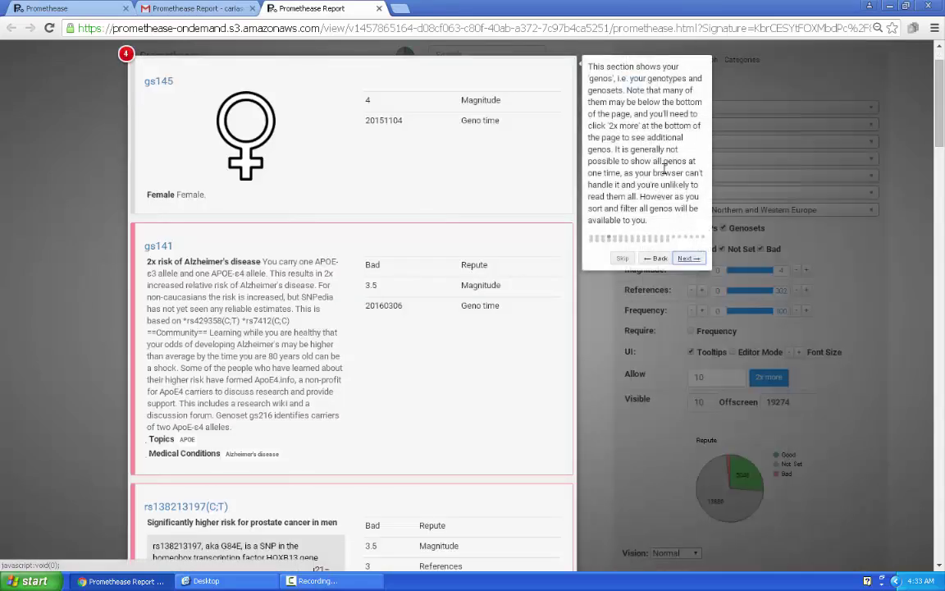
{"action": "left_click", "coordinate": [685, 258]}
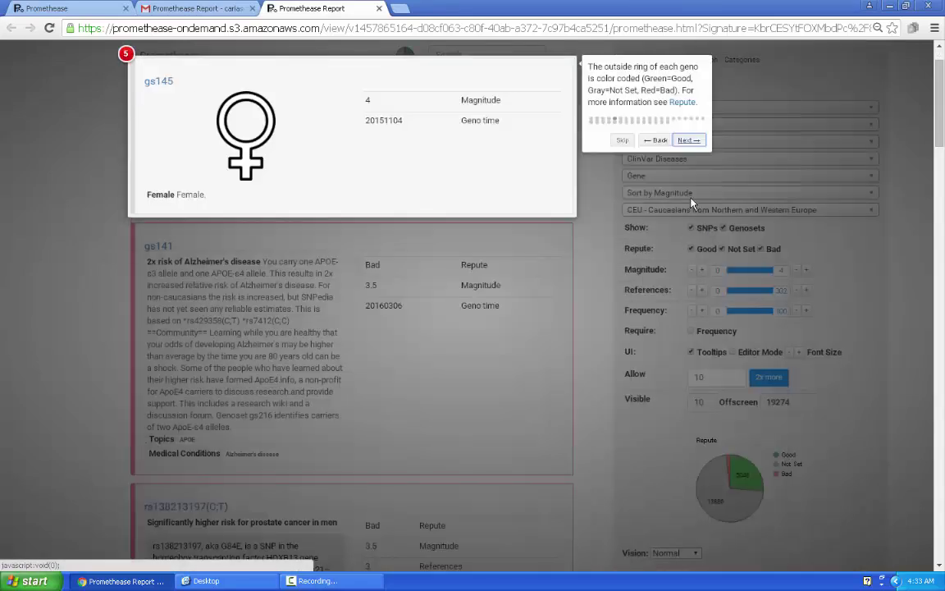
{"action": "left_click", "coordinate": [686, 140]}
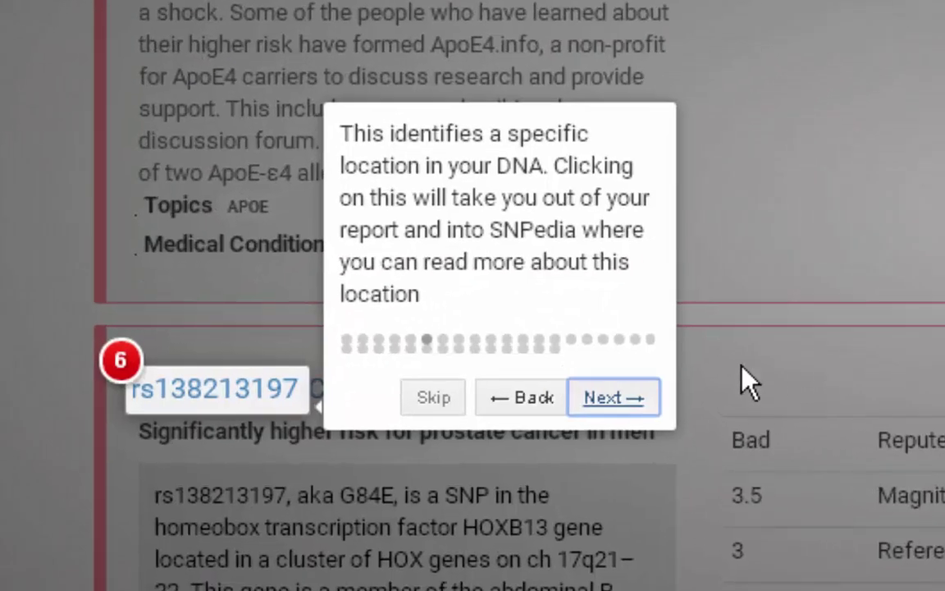
{"action": "left_click", "coordinate": [627, 400]}
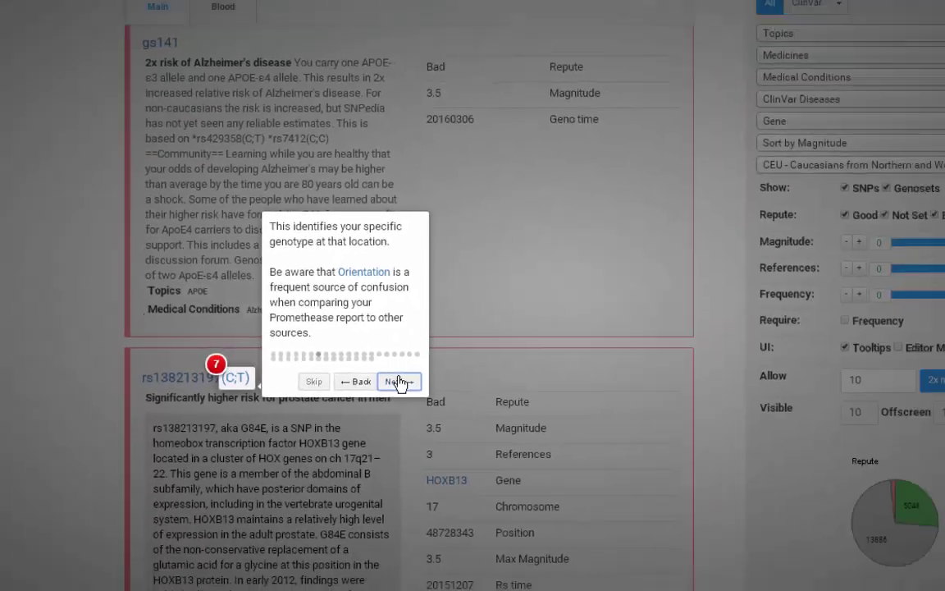
{"action": "left_click", "coordinate": [397, 382]}
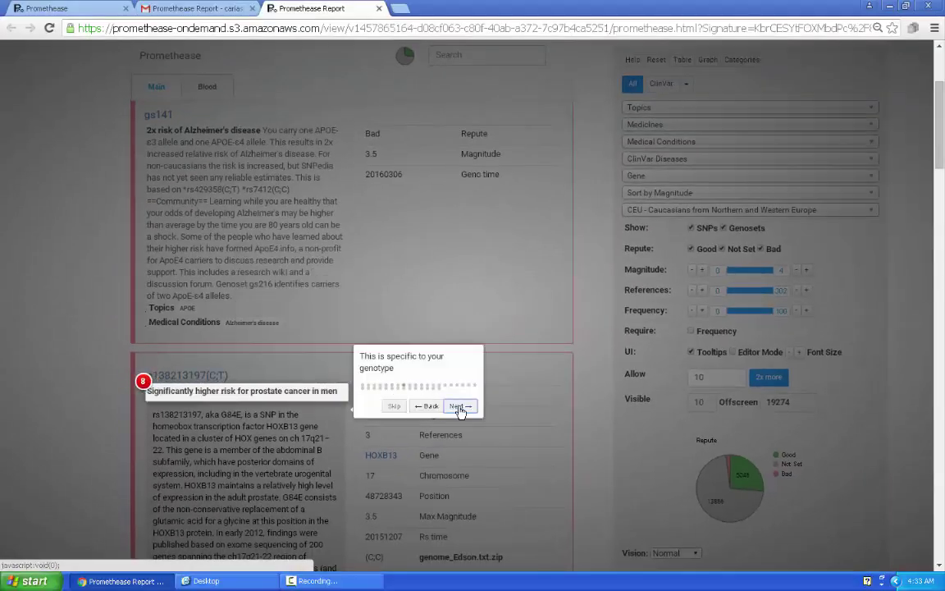
{"action": "left_click", "coordinate": [457, 406]}
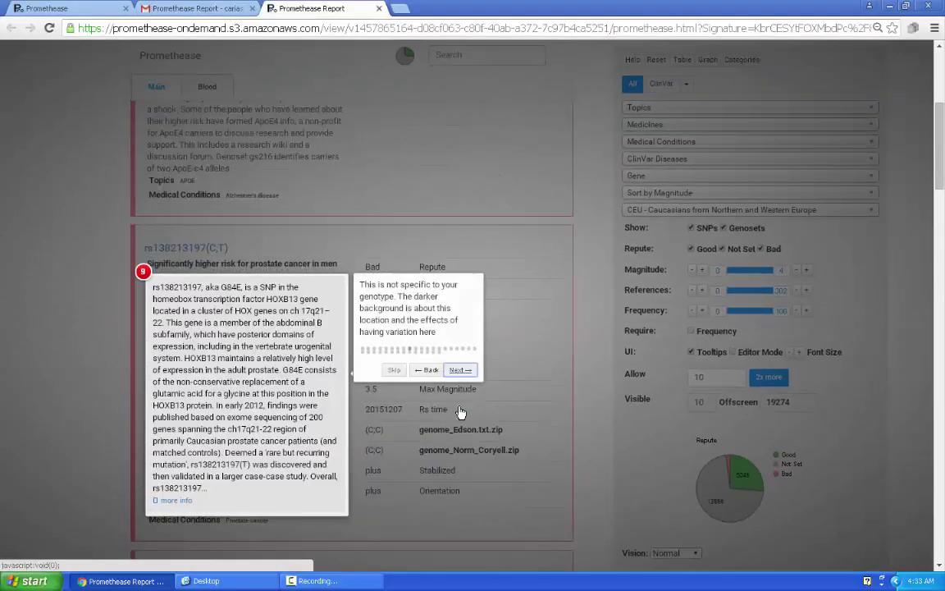
{"action": "left_click", "coordinate": [460, 370]}
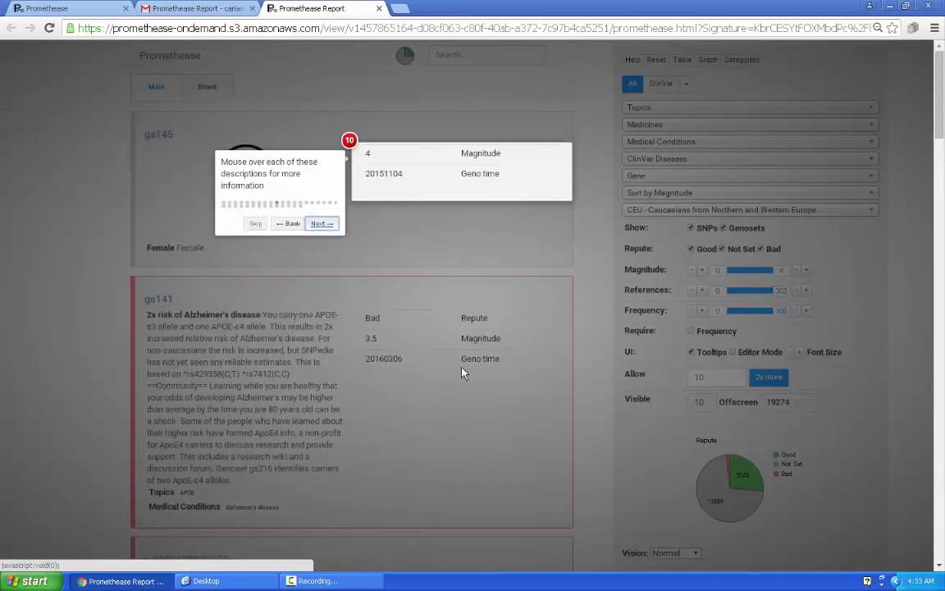
- Advance through the pie chart, table view, ClinVar, sort and Magnitude steps, then close the tour
{"action": "key", "text": "Right"}
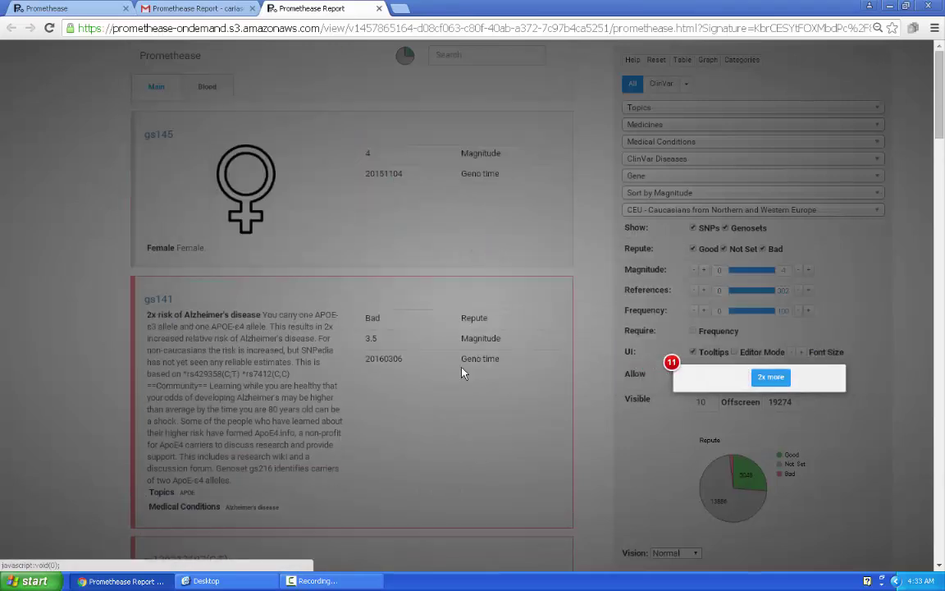
{"action": "key", "text": "Right"}
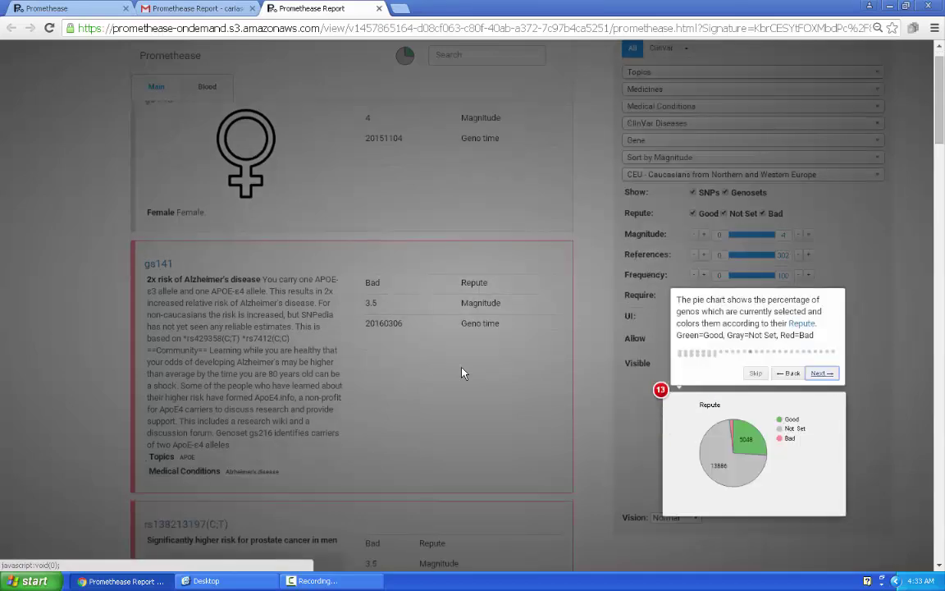
{"action": "key", "text": "Right"}
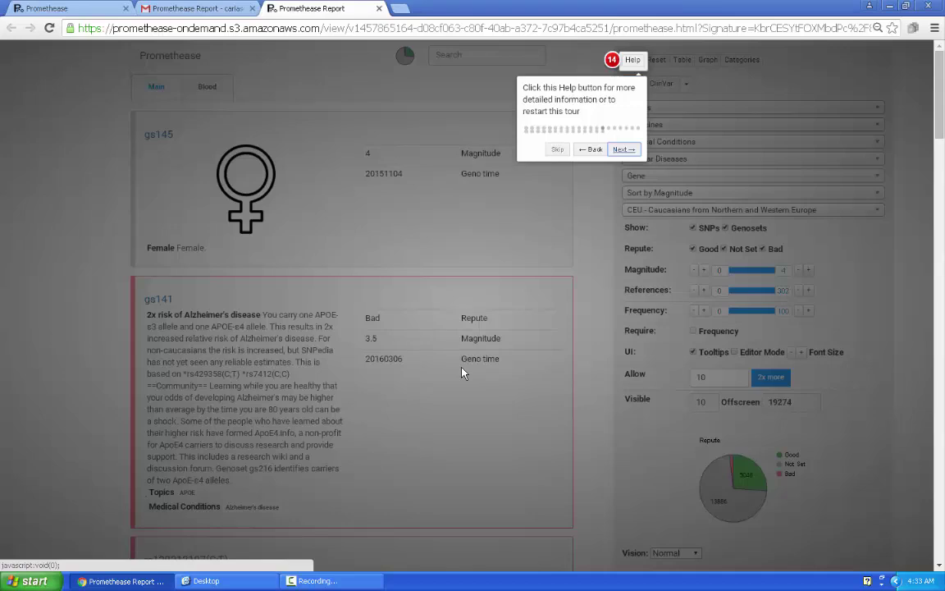
{"action": "key", "text": "Right"}
{"action": "key", "text": "Right"}
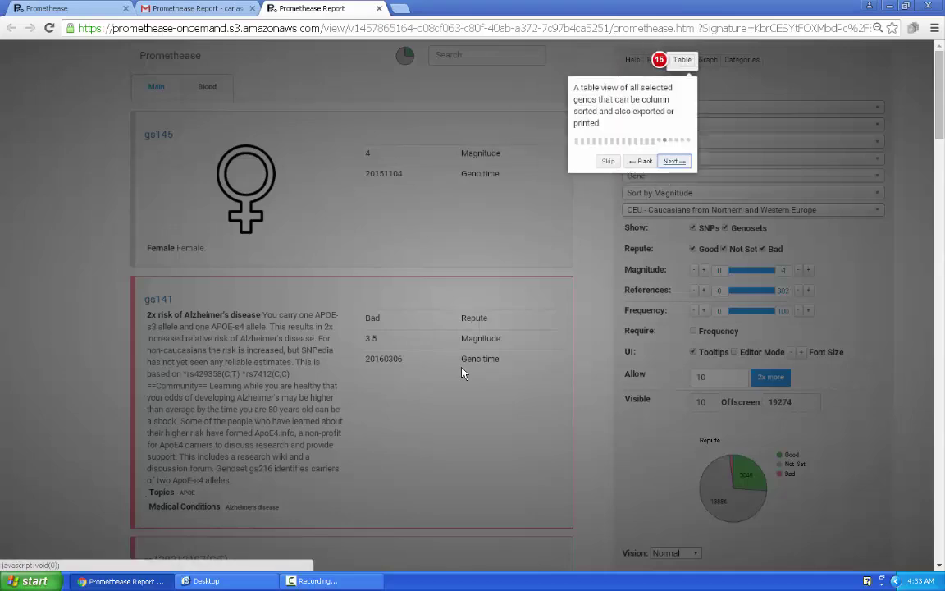
{"action": "key", "text": "Right"}
{"action": "key", "text": "Right"}
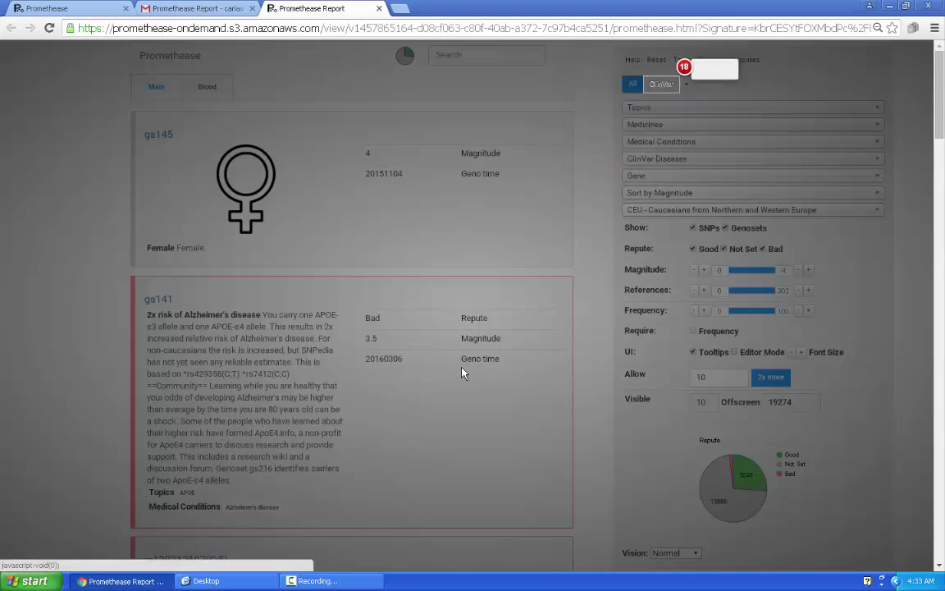
{"action": "key", "text": "Right"}
{"action": "key", "text": "Right"}
{"action": "key", "text": "Right"}
{"action": "key", "text": "Right"}
{"action": "key", "text": "Right"}
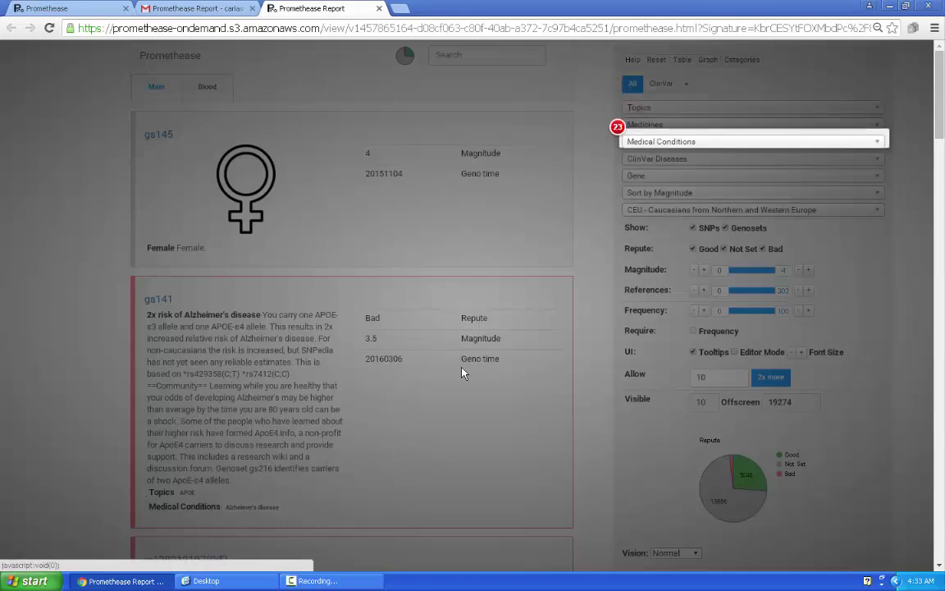
{"action": "key", "text": "Right"}
{"action": "key", "text": "Right"}
{"action": "key", "text": "Right"}
{"action": "key", "text": "Right"}
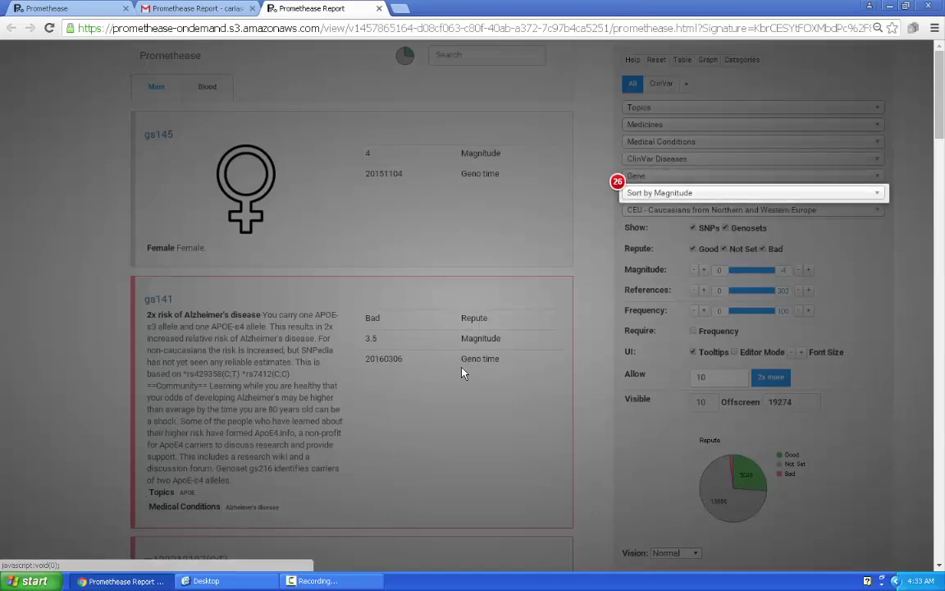
{"action": "key", "text": "Right"}
{"action": "key", "text": "Right"}
{"action": "key", "text": "Right"}
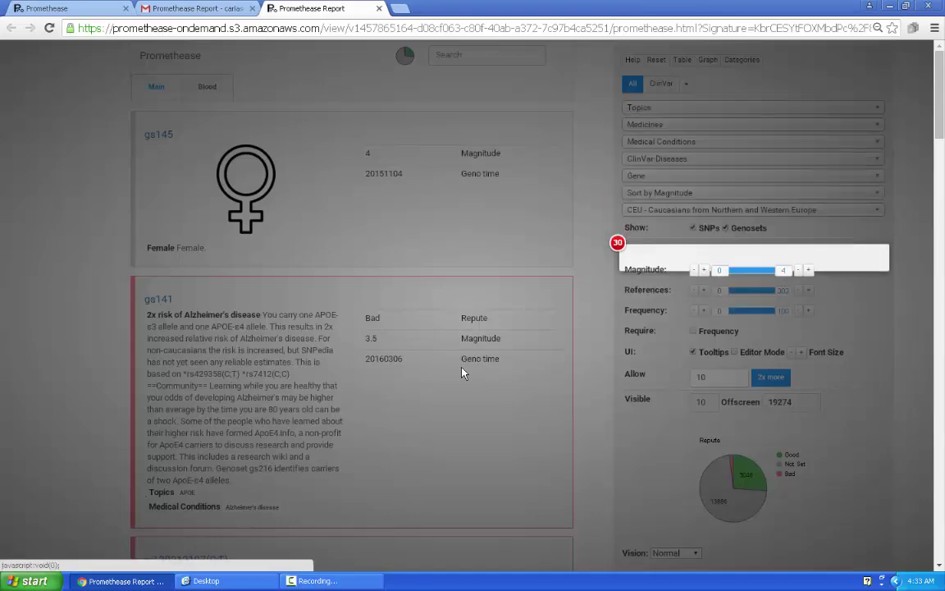
{"action": "key", "text": "Right"}
{"action": "key", "text": "Right"}
{"action": "key", "text": "Right"}
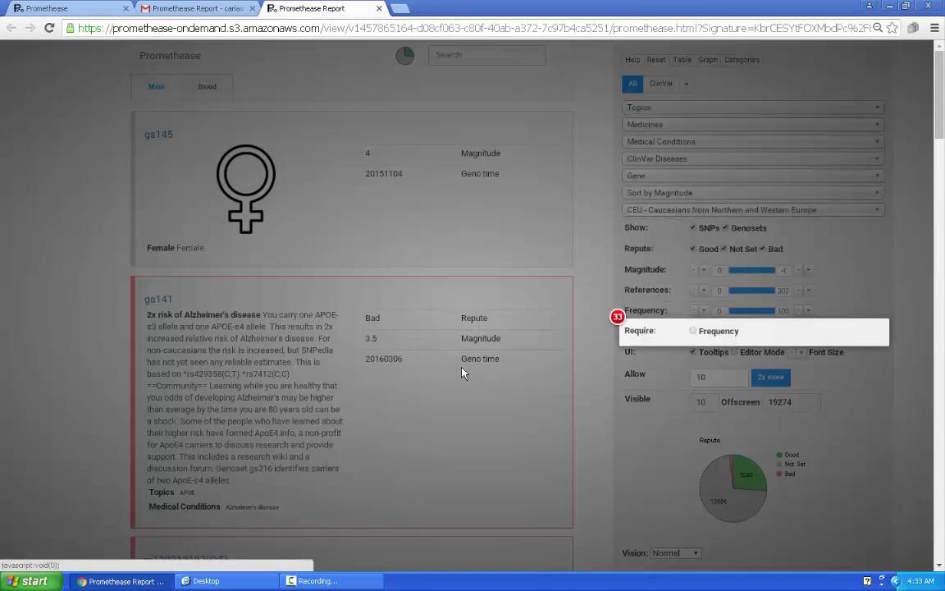
{"action": "key", "text": "Escape"}
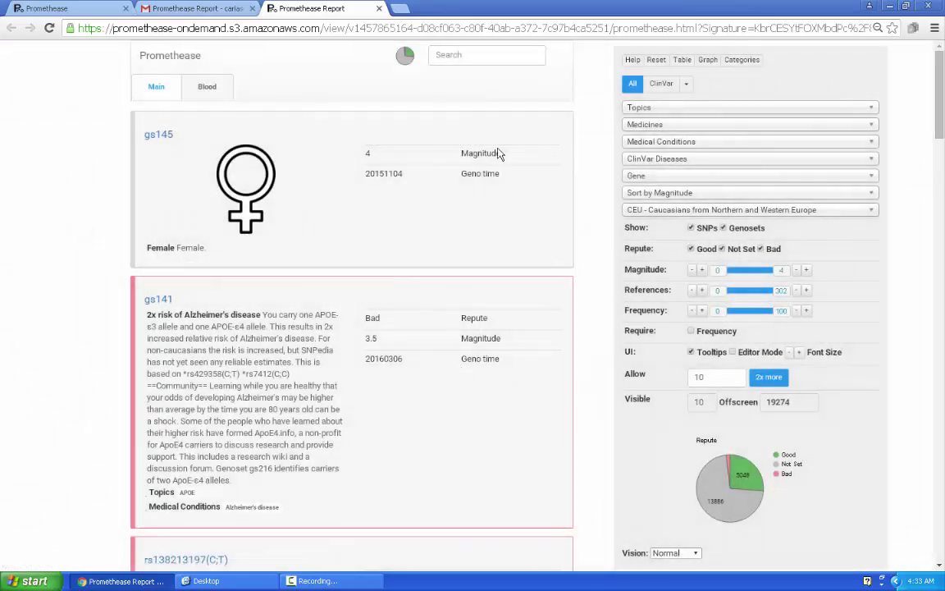
- Filter the report with the search term 'liv' and zoom the page in
{"action": "left_click", "coordinate": [456, 56]}
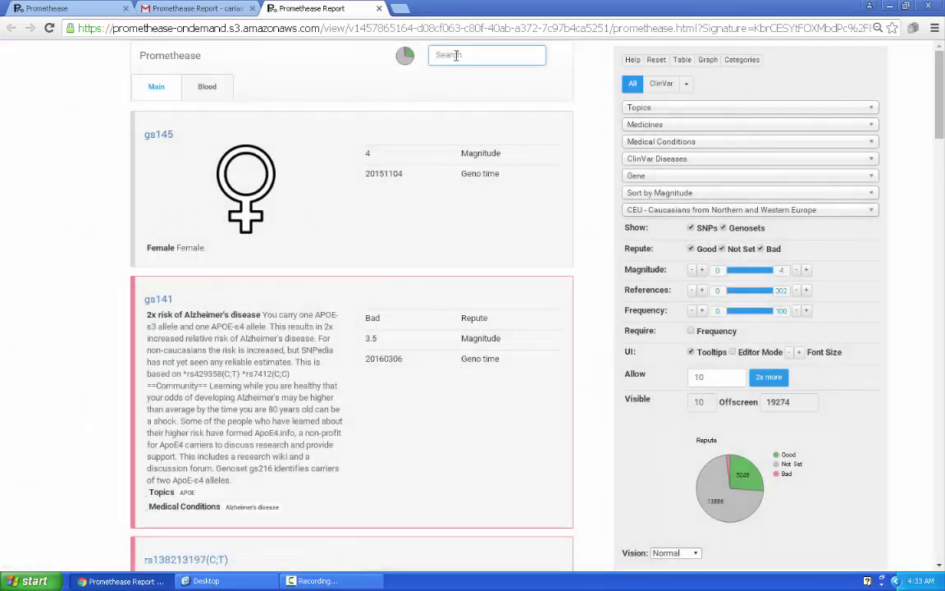
{"action": "type", "text": "liver"}
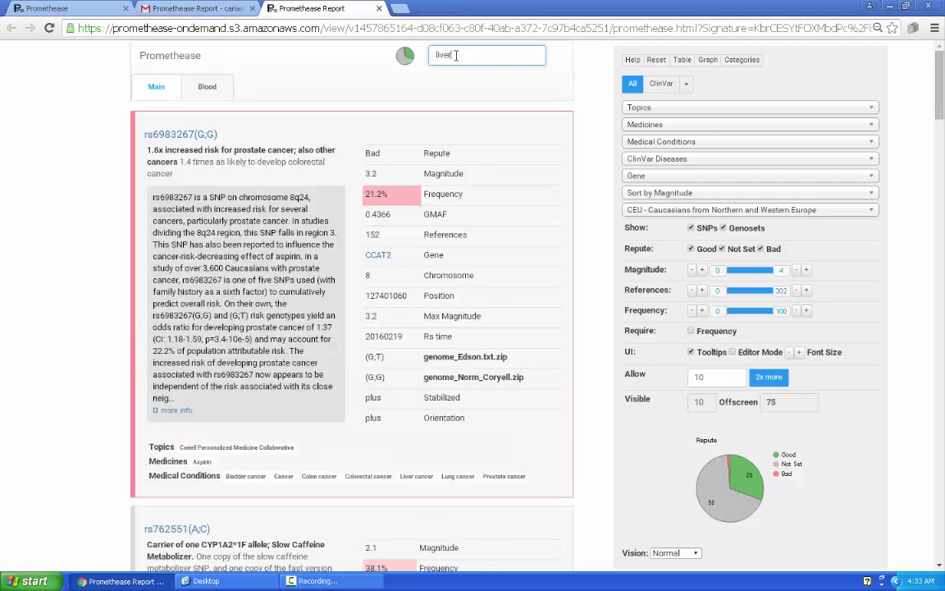
{"action": "key", "text": "ctrl+plus"}
{"action": "key", "text": "ctrl+plus"}
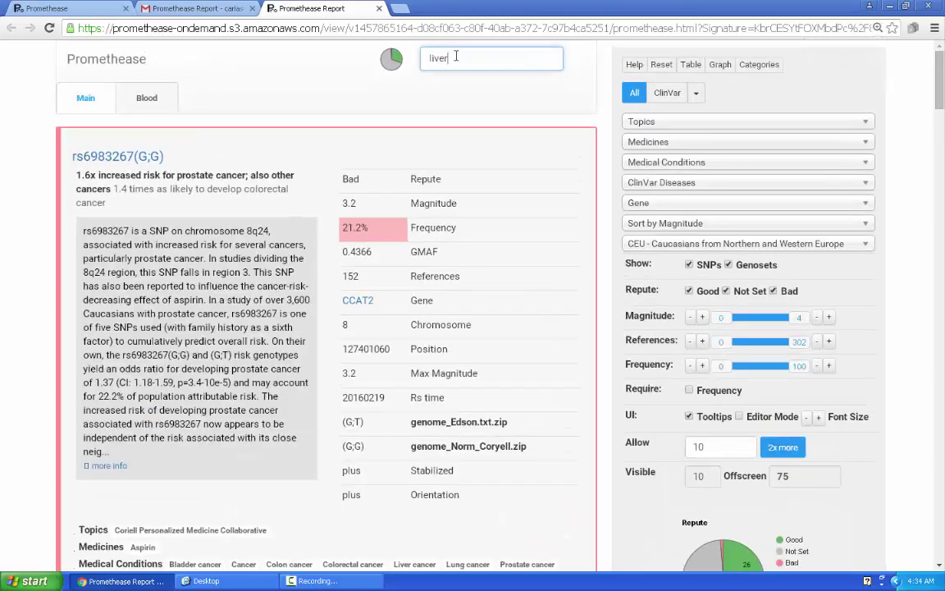
- Enlarge the page further and scroll down through the liver-filtered entries
{"action": "key", "text": "ctrl+plus"}
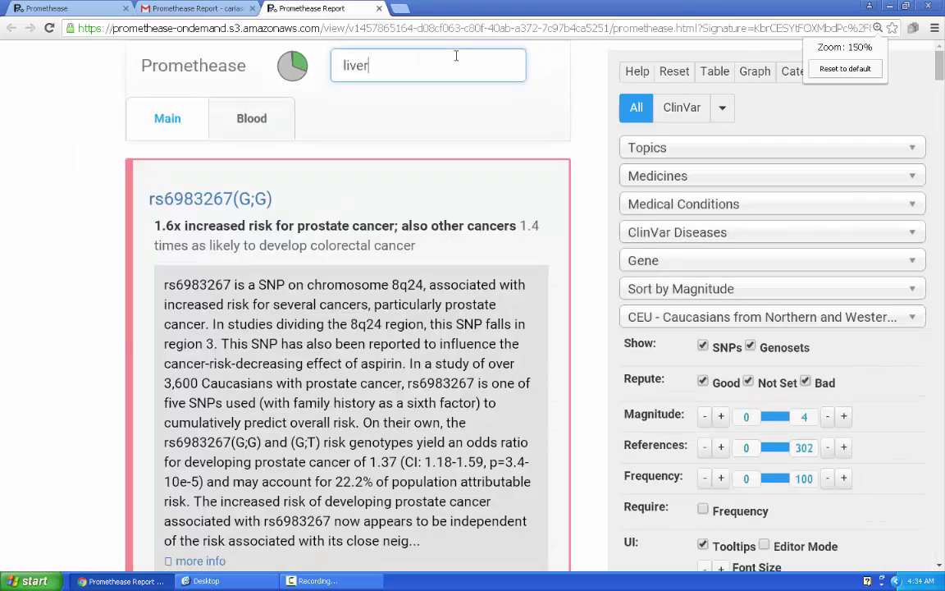
{"action": "key", "text": "ctrl+plus"}
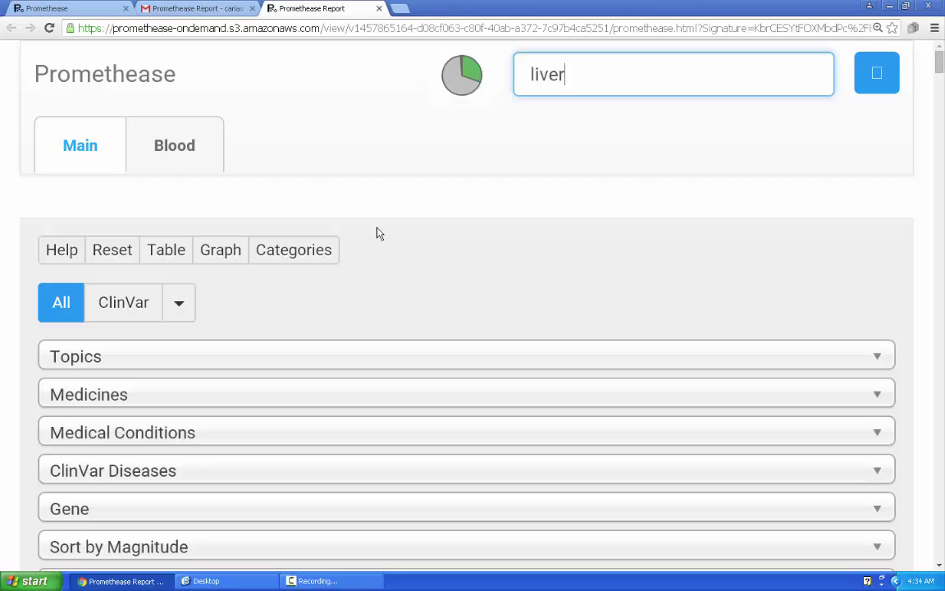
{"action": "scroll", "coordinate": [379, 233], "scroll_direction": "down", "scroll_amount": 1}
{"action": "scroll", "coordinate": [379, 233], "scroll_direction": "down", "scroll_amount": 1}
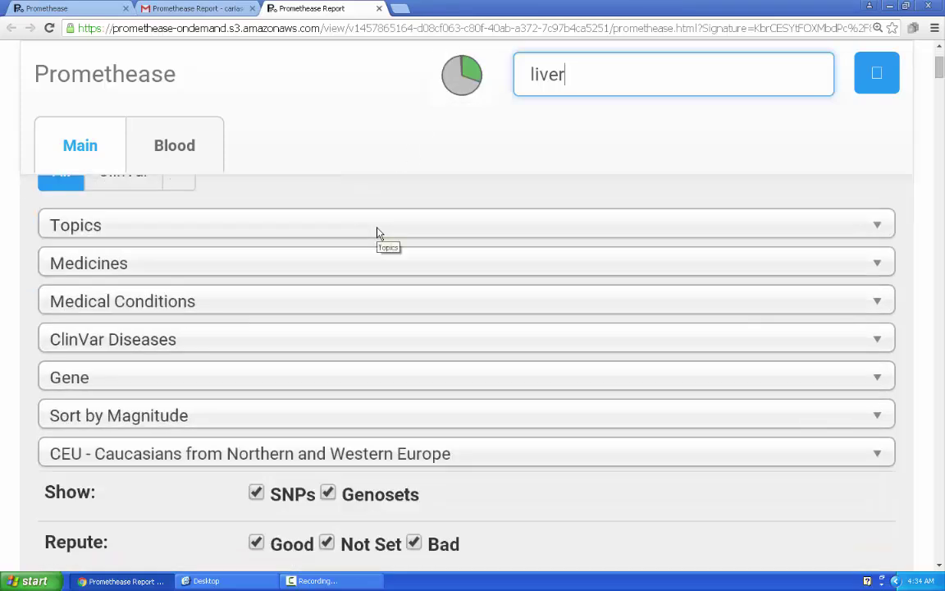
{"action": "scroll", "coordinate": [379, 234], "scroll_direction": "down", "scroll_amount": 3}
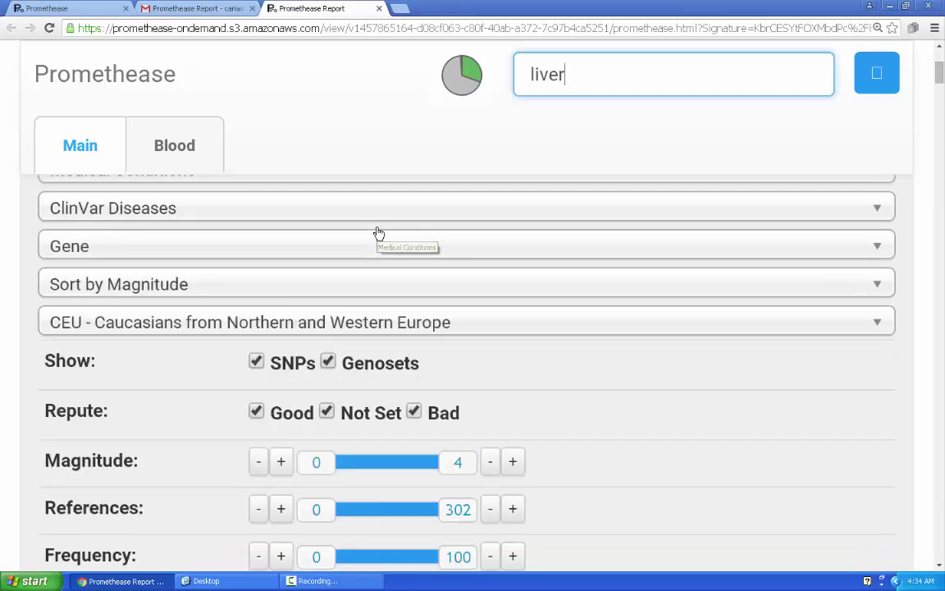
{"action": "scroll", "coordinate": [379, 233], "scroll_direction": "down", "scroll_amount": 5}
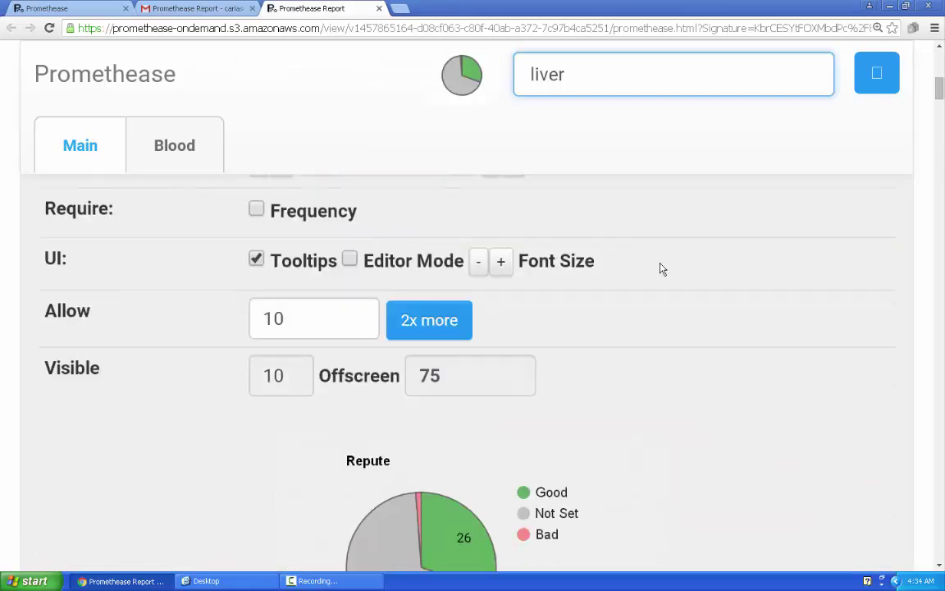
{"action": "scroll", "coordinate": [663, 269], "scroll_direction": "down", "scroll_amount": 4}
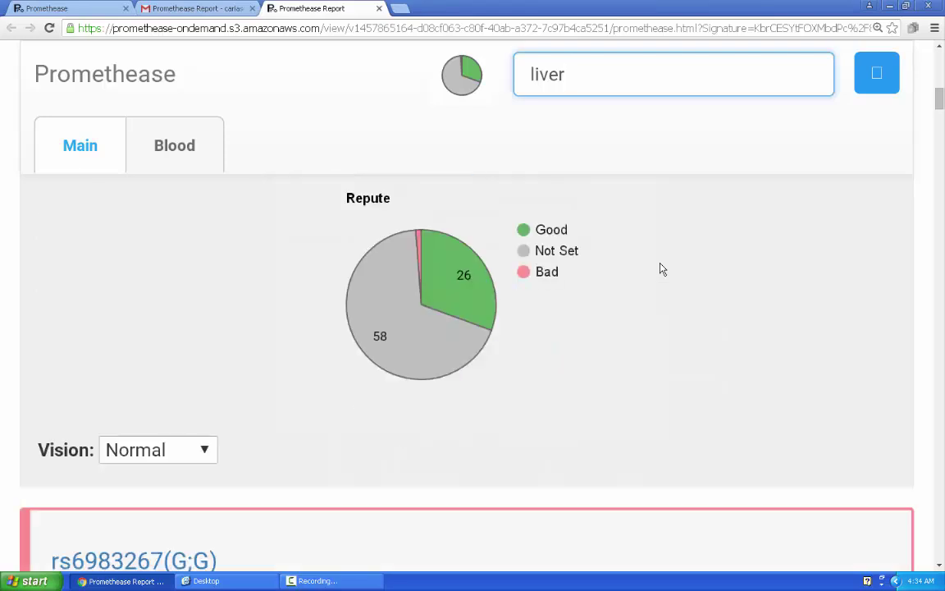
{"action": "scroll", "coordinate": [663, 269], "scroll_direction": "down", "scroll_amount": 4}
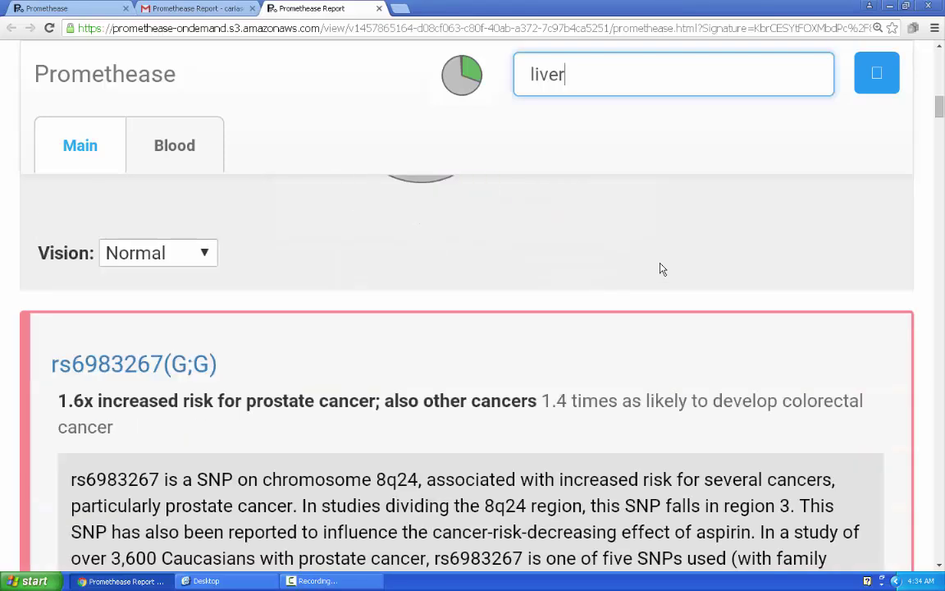
{"action": "scroll", "coordinate": [662, 269], "scroll_direction": "down", "scroll_amount": 6}
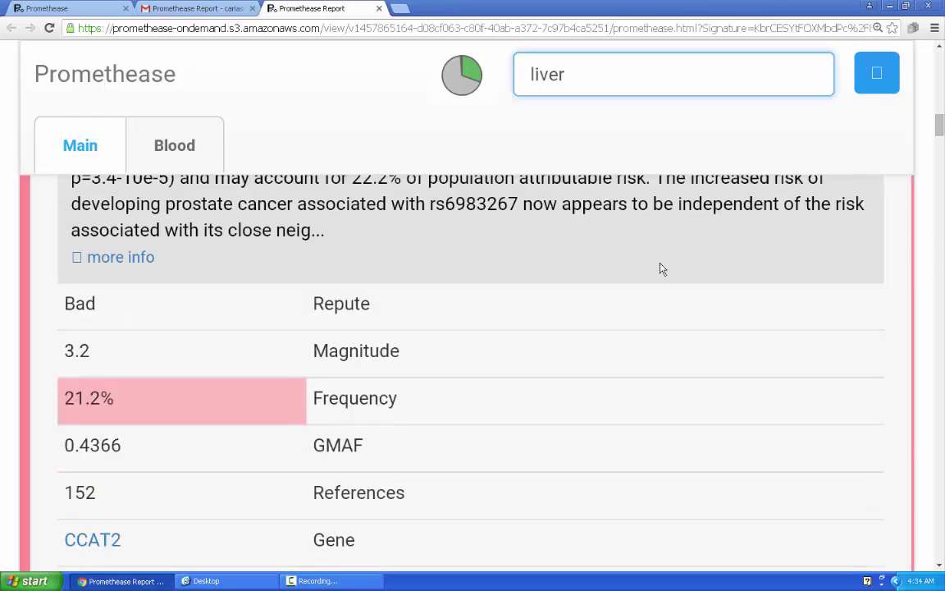
{"action": "scroll", "coordinate": [663, 269], "scroll_direction": "down", "scroll_amount": 3}
{"action": "scroll", "coordinate": [663, 269], "scroll_direction": "down", "scroll_amount": 4}
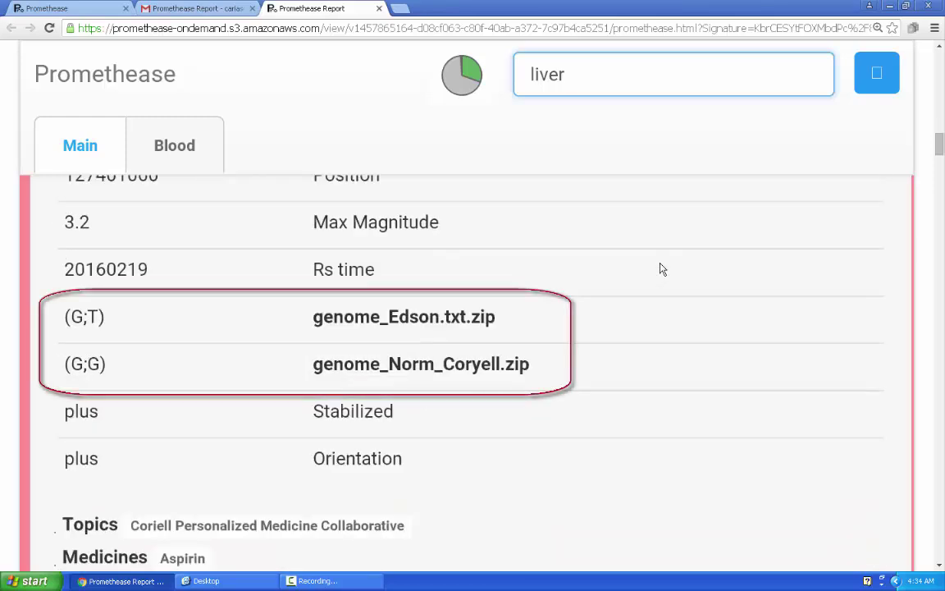
{"action": "scroll", "coordinate": [663, 269], "scroll_direction": "down", "scroll_amount": 6}
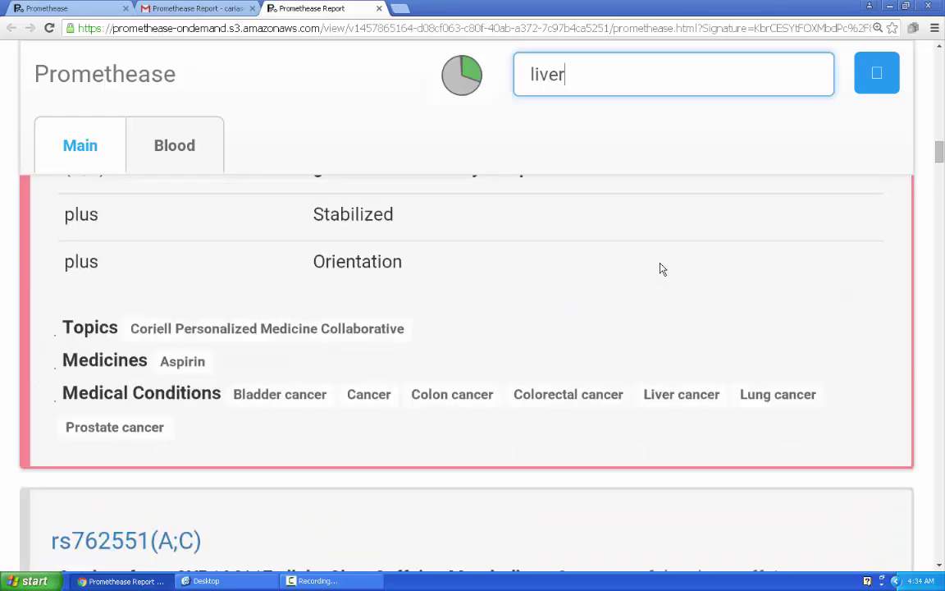
{"action": "scroll", "coordinate": [663, 269], "scroll_direction": "down", "scroll_amount": 1}
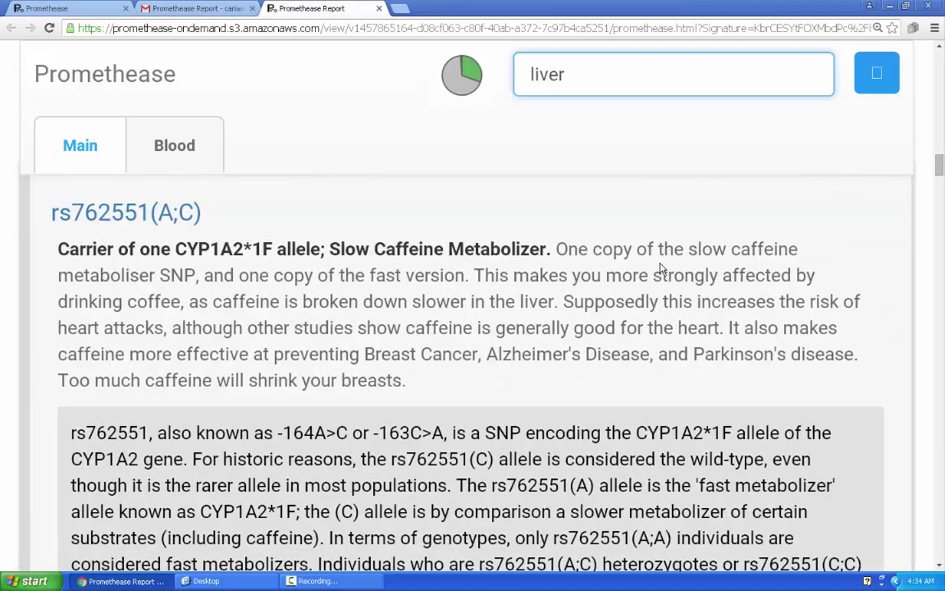
- Scroll back up slightly and zoom out three steps to see the summary chart
{"action": "scroll", "coordinate": [663, 269], "scroll_direction": "up", "scroll_amount": 15}
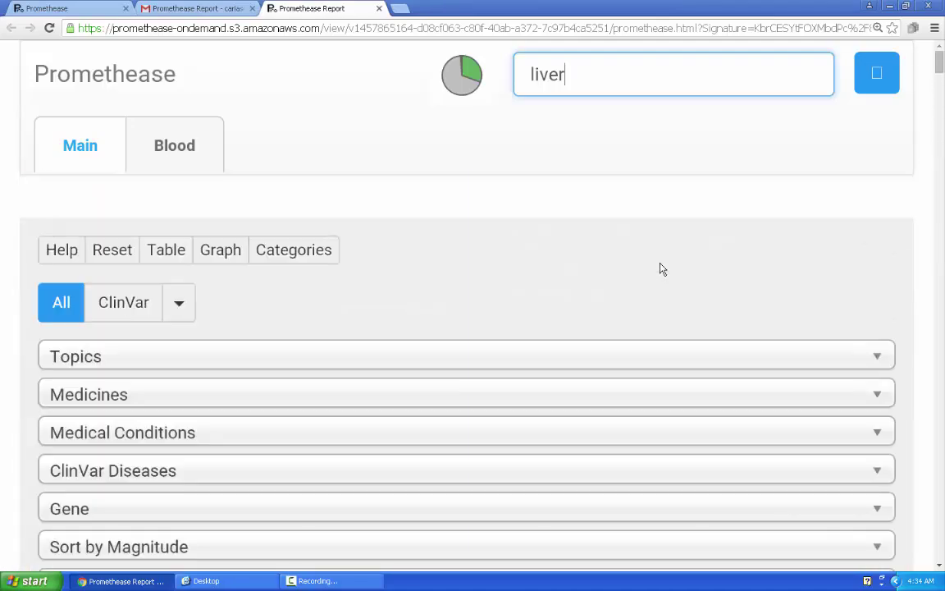
{"action": "key", "text": "ctrl+minus"}
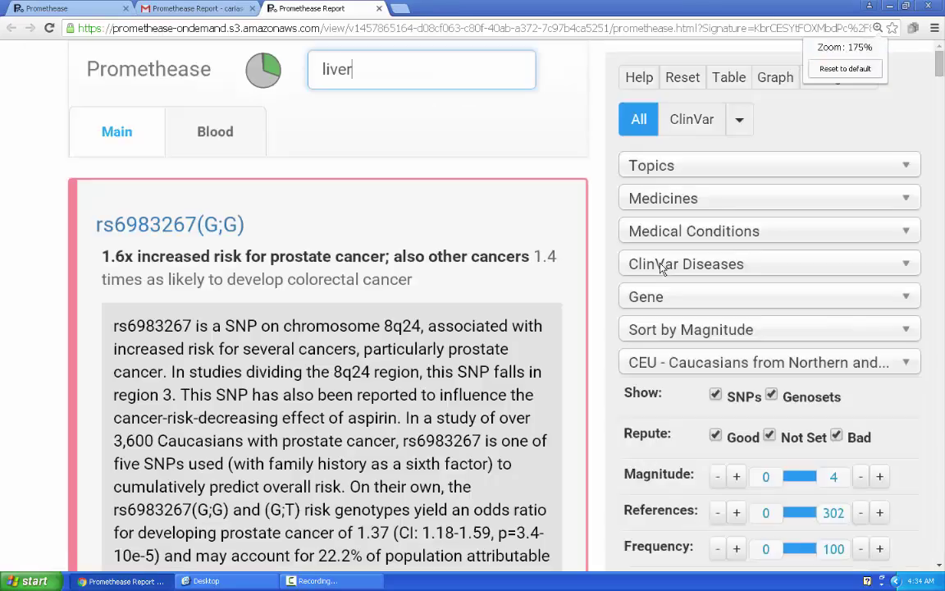
{"action": "key", "text": "ctrl+minus"}
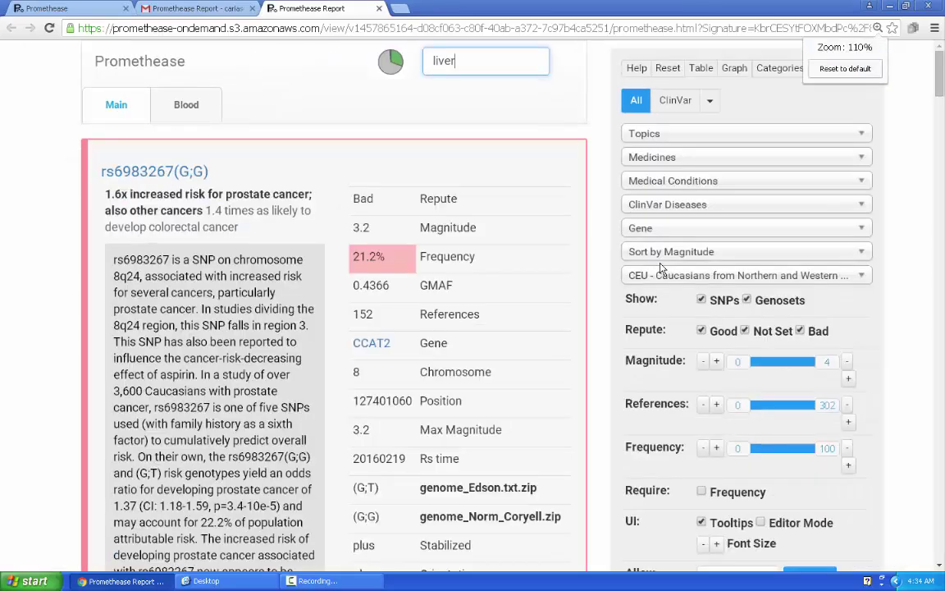
{"action": "key", "text": "ctrl+minus"}
{"action": "key", "text": "ctrl+minus"}
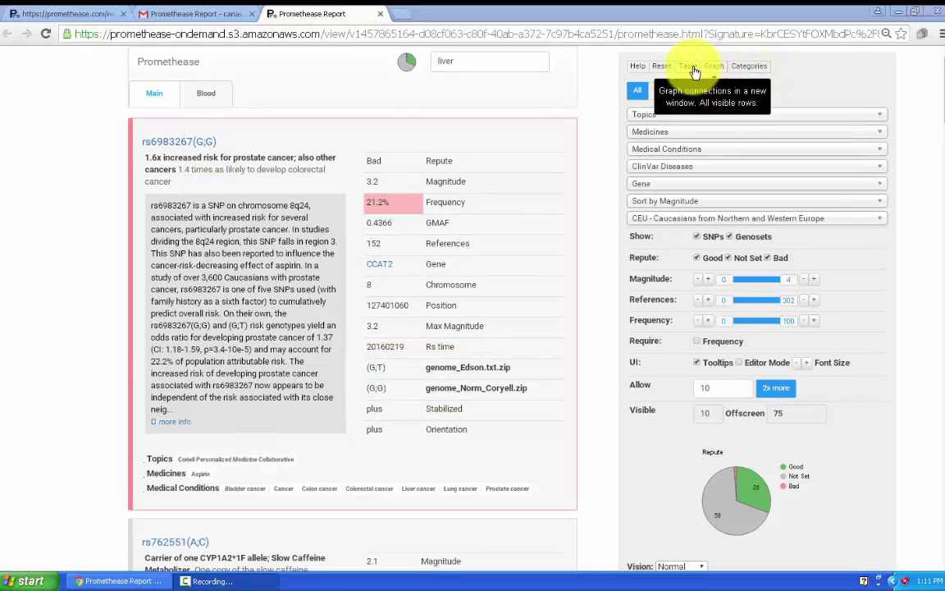
- Open the results as a Table in a larger window showing 1000 entries
{"action": "left_click", "coordinate": [688, 72]}
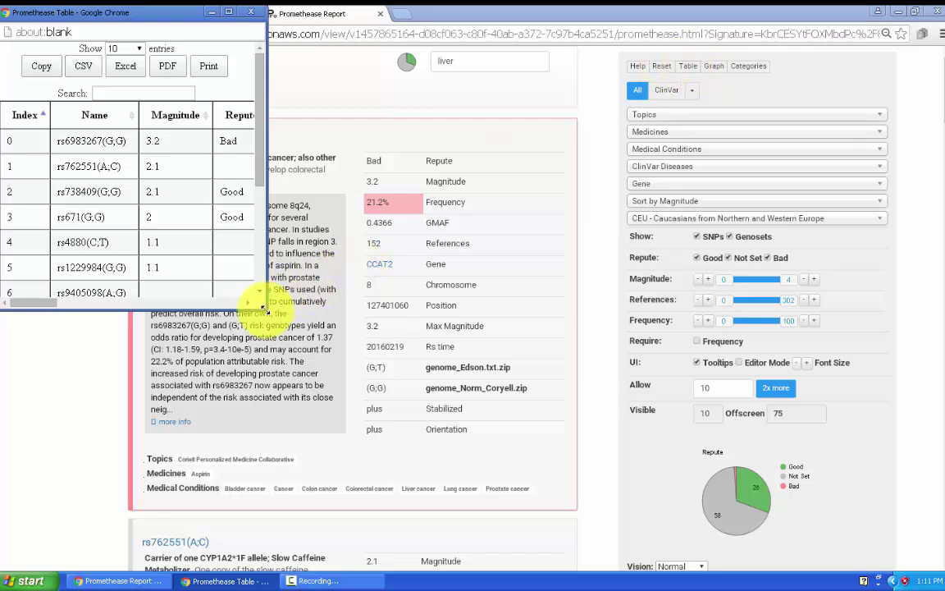
{"action": "left_click_drag", "start_coordinate": [265, 310], "coordinate": [689, 420]}
{"action": "left_click", "coordinate": [59, 49]}
{"action": "left_click", "coordinate": [38, 83]}
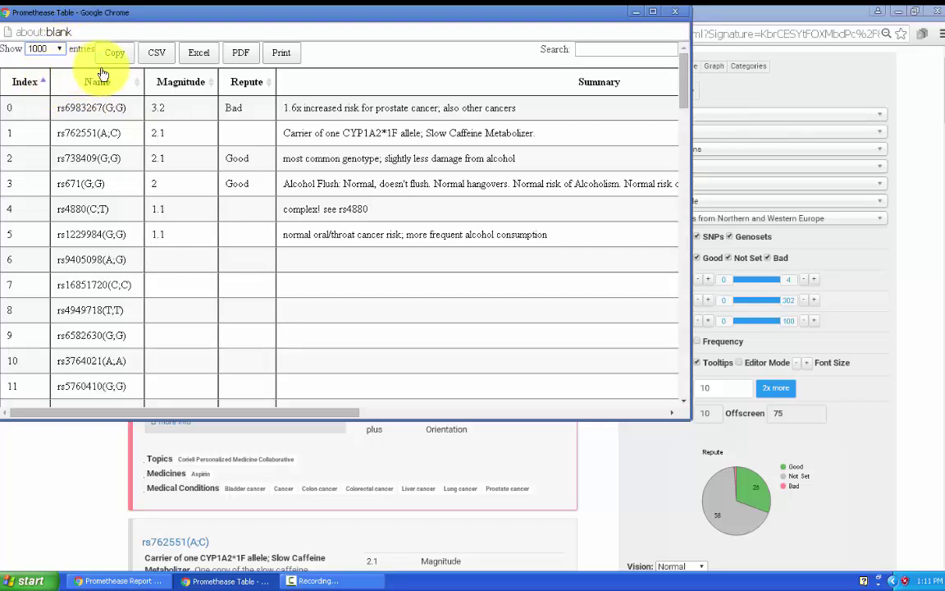
- Download the table as CSV, Excel and PDF files
{"action": "left_click", "coordinate": [161, 58]}
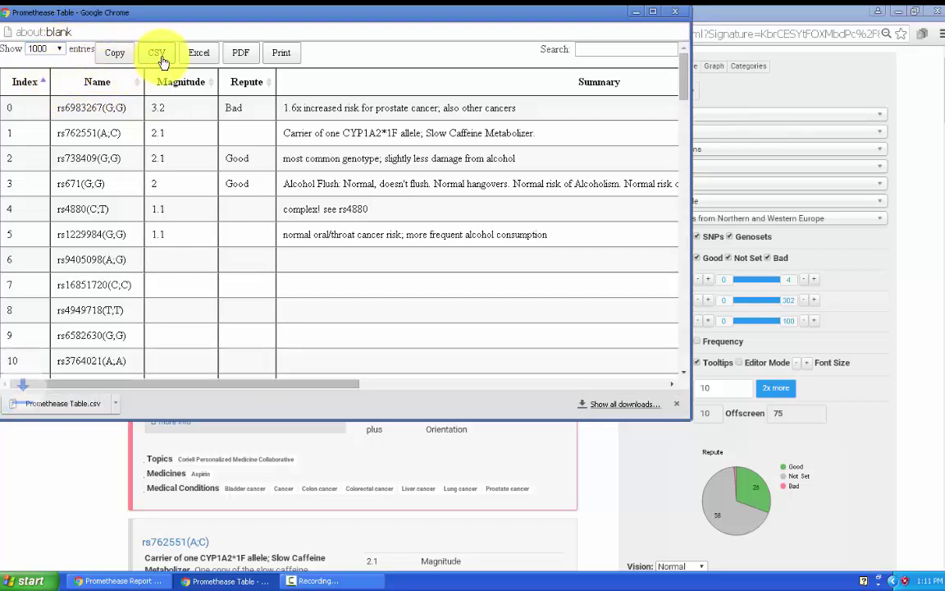
{"action": "left_click", "coordinate": [200, 54]}
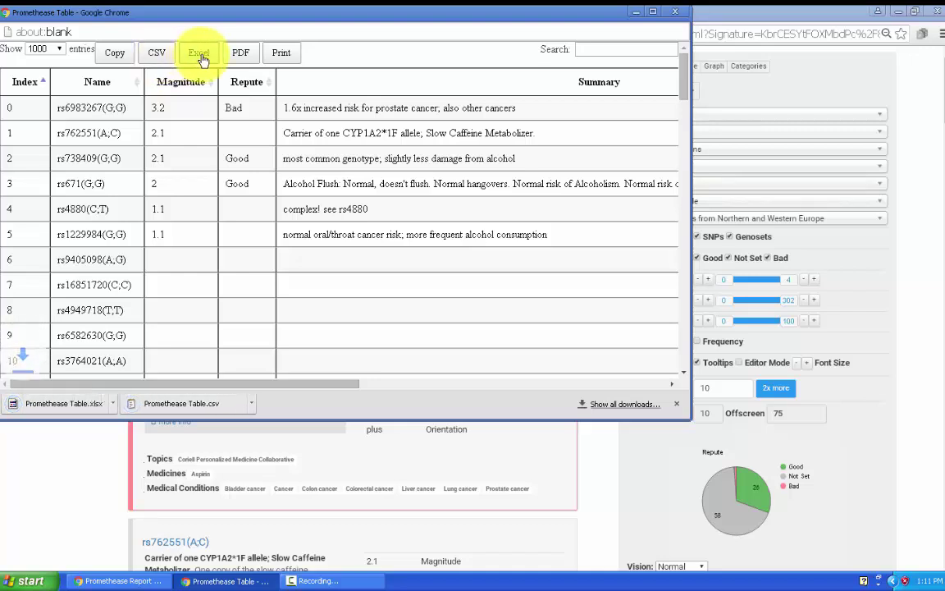
{"action": "left_click", "coordinate": [240, 54]}
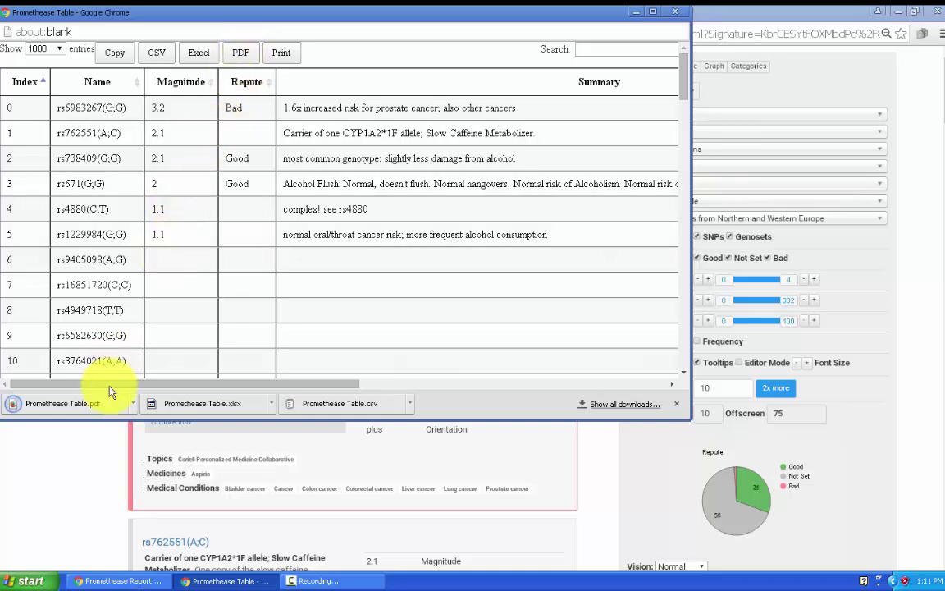
- Scroll through the 4-page Promethease Table.pdf in Chrome's PDF viewer, then close it
{"action": "left_click", "coordinate": [100, 402]}
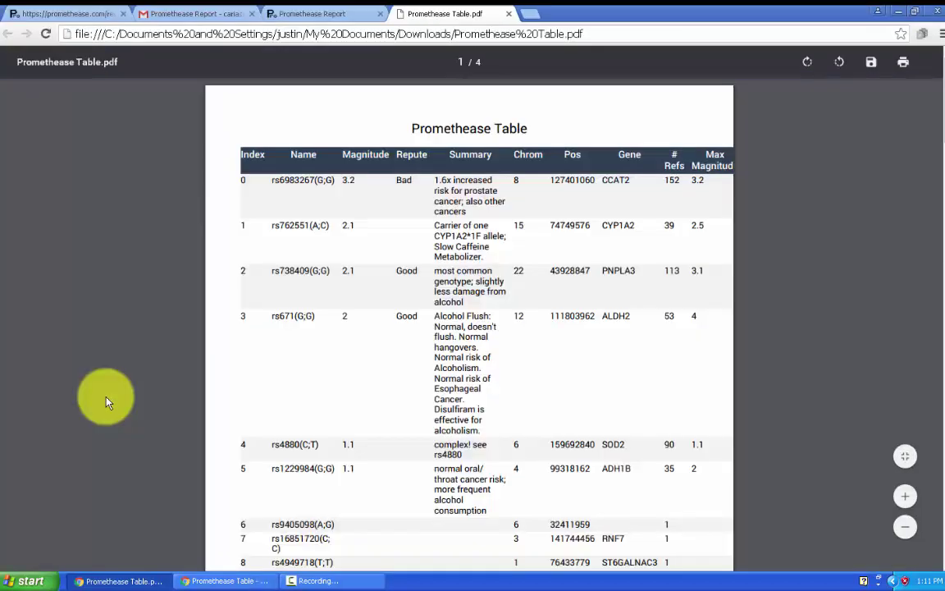
{"action": "scroll", "coordinate": [119, 398], "scroll_direction": "down", "scroll_amount": 10}
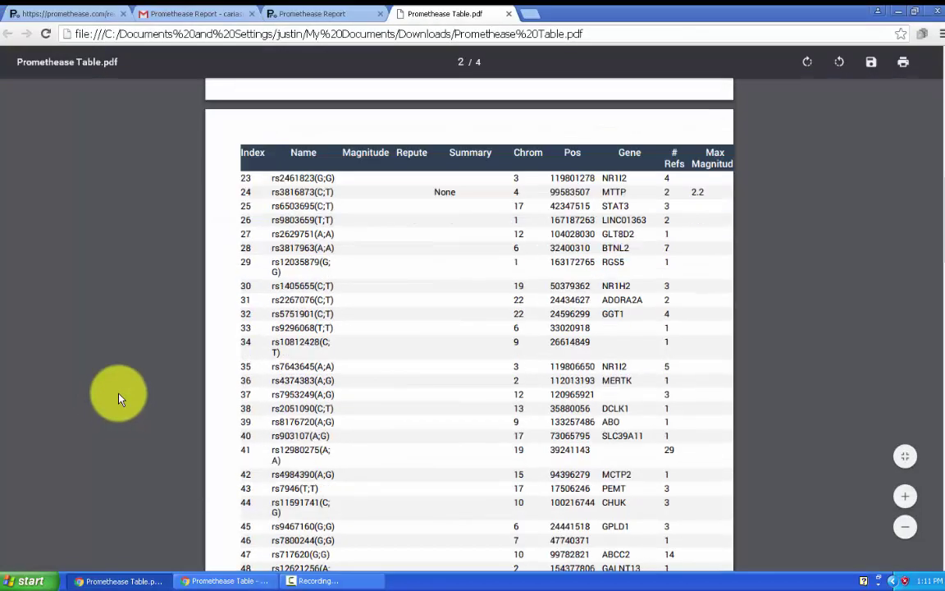
{"action": "scroll", "coordinate": [119, 398], "scroll_direction": "up", "scroll_amount": 10}
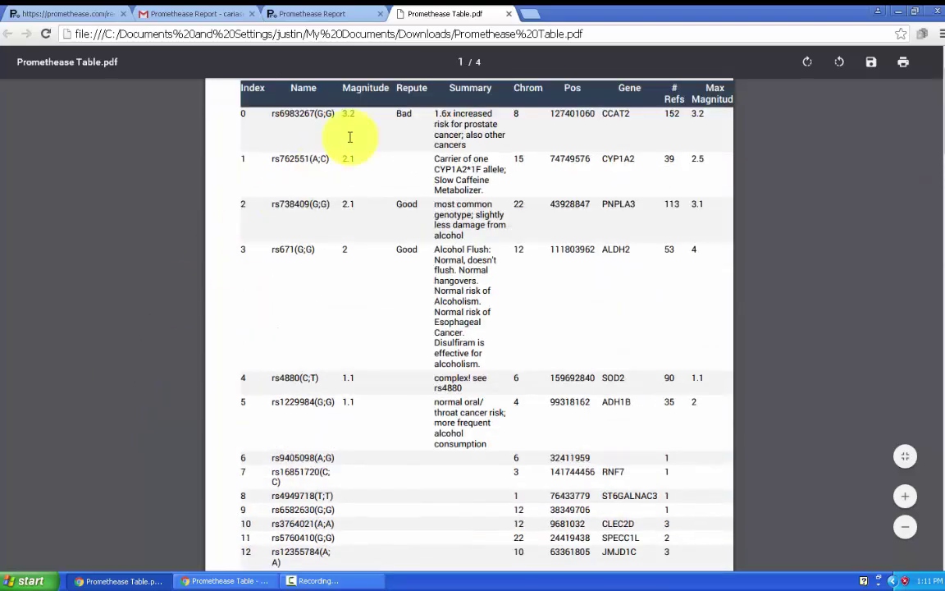
{"action": "left_click", "coordinate": [509, 18]}
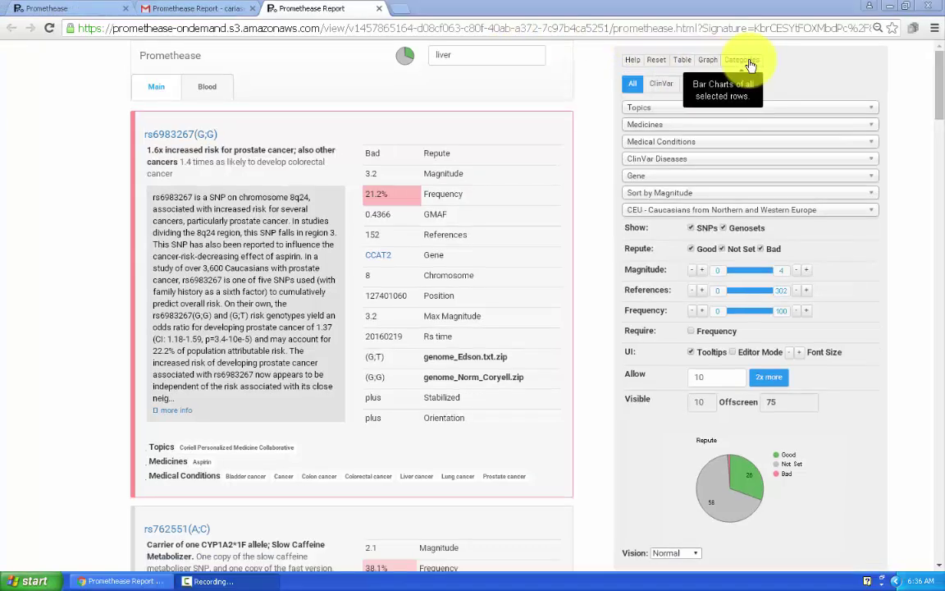
- Review the liver results' category bar charts, then reset the filters to list all genotypes
{"action": "left_click", "coordinate": [750, 64]}
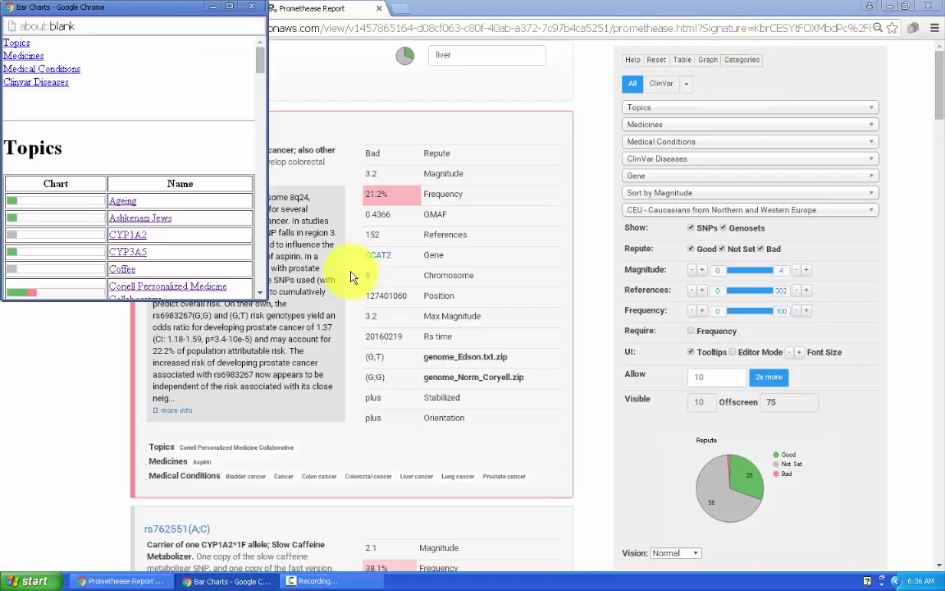
{"action": "left_click_drag", "start_coordinate": [264, 299], "coordinate": [317, 469]}
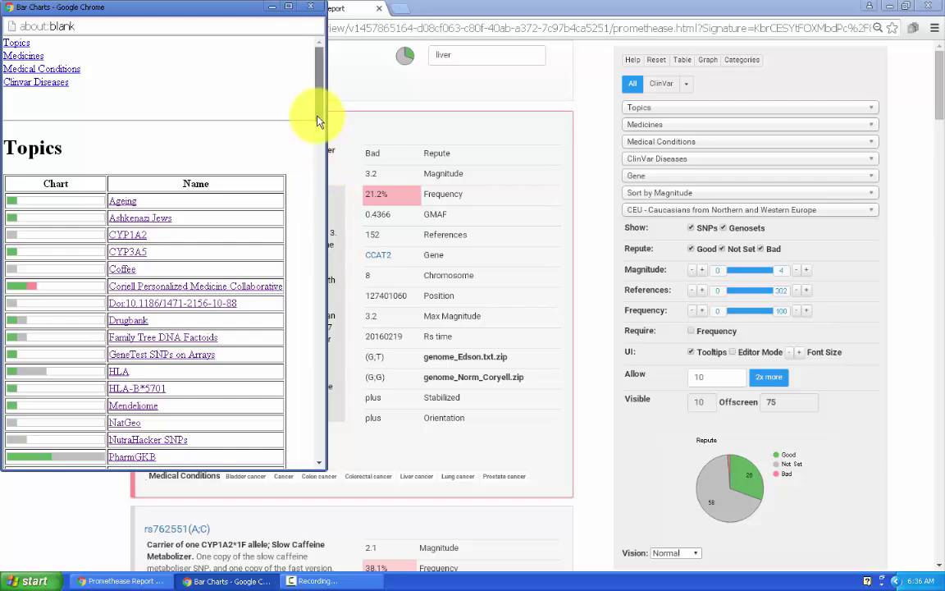
{"action": "scroll", "coordinate": [320, 131], "scroll_direction": "down", "scroll_amount": 7}
{"action": "left_click_drag", "start_coordinate": [319, 226], "coordinate": [320, 92]}
{"action": "left_click", "coordinate": [312, 8]}
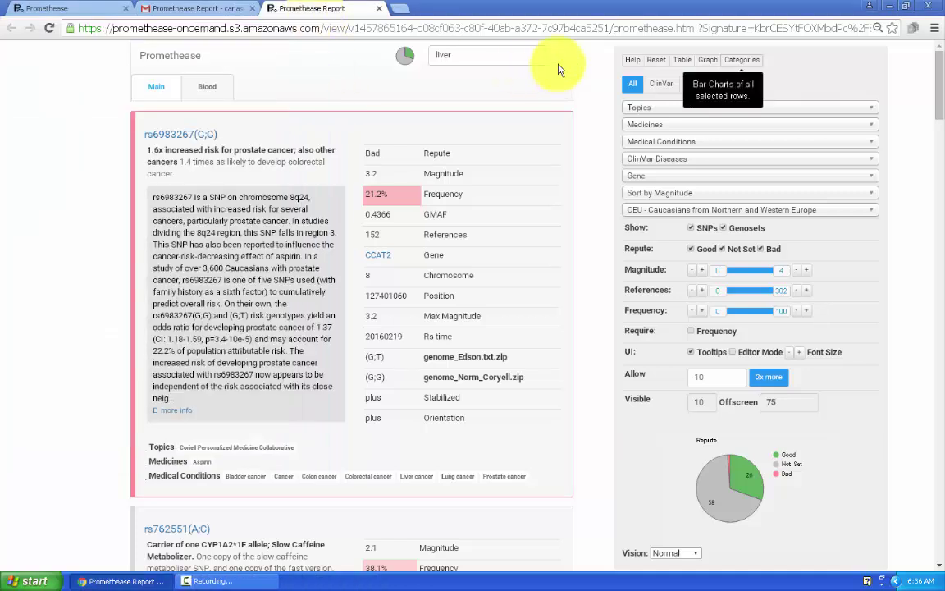
{"action": "left_click", "coordinate": [657, 66]}
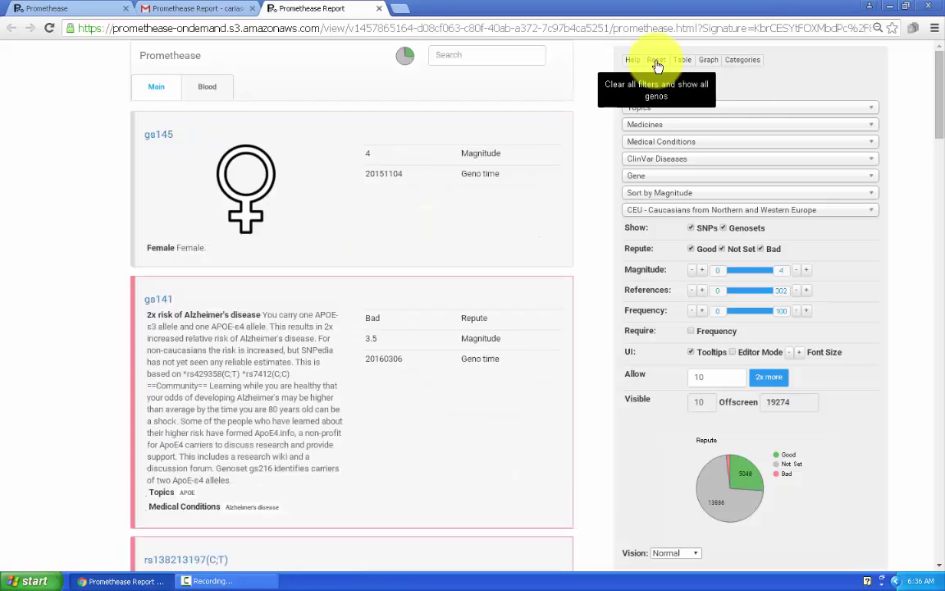
- In the enlarged bar charts, try Atypical Rett syndrome and autoimmune lymphoproliferative syndrome before settling on BRCA1/BRCA2
{"action": "left_click", "coordinate": [747, 66]}
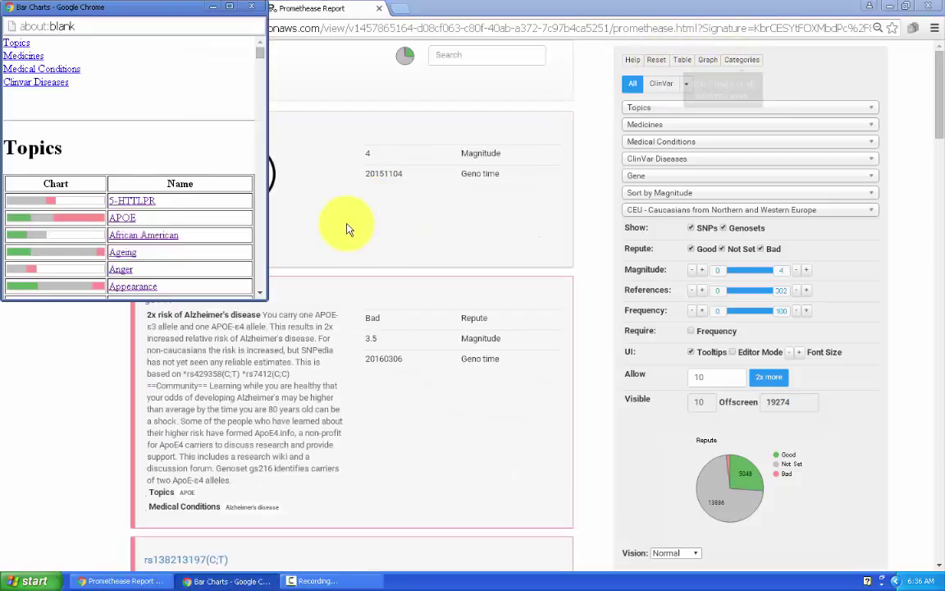
{"action": "left_click_drag", "start_coordinate": [262, 301], "coordinate": [374, 490]}
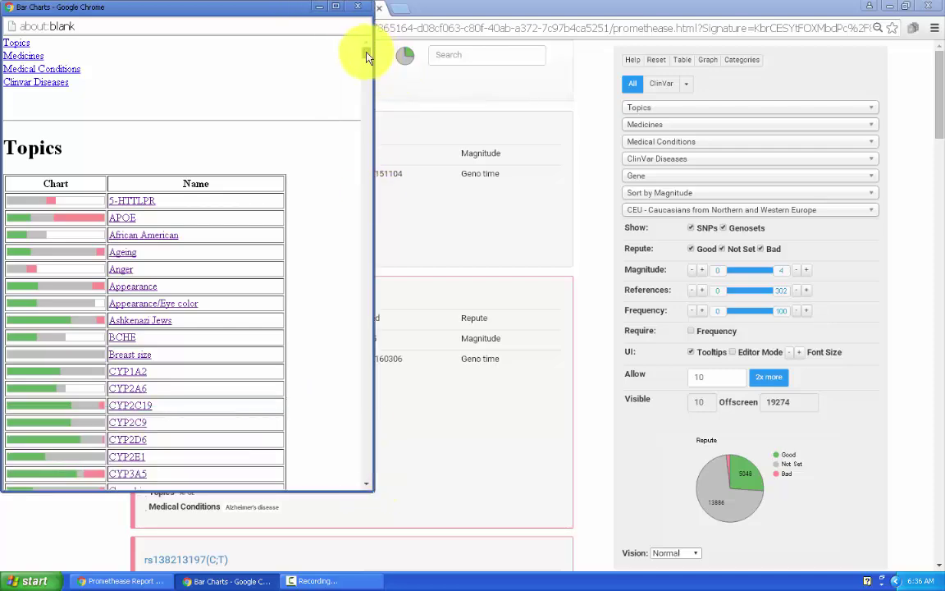
{"action": "left_click_drag", "start_coordinate": [366, 56], "coordinate": [348, 201]}
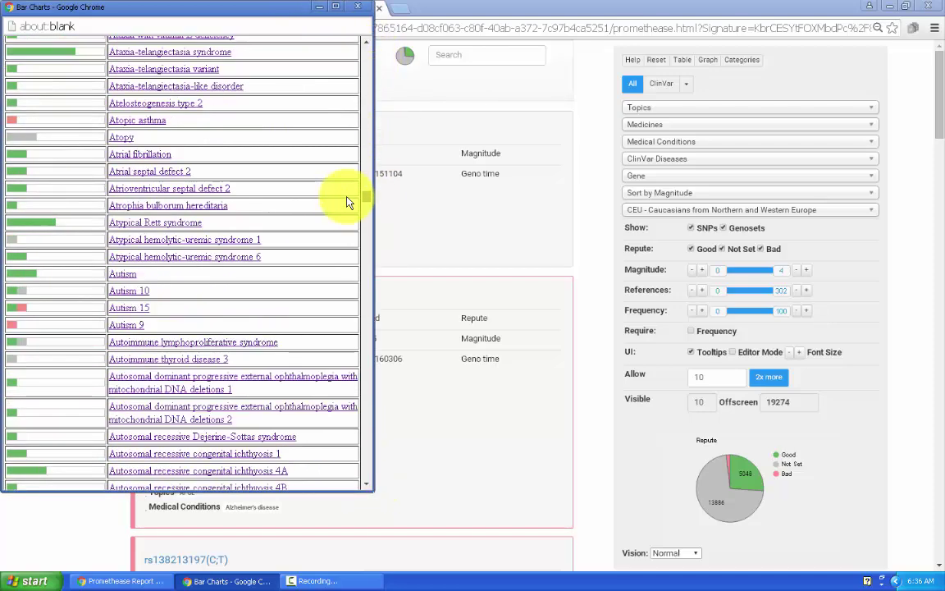
{"action": "left_click", "coordinate": [176, 224]}
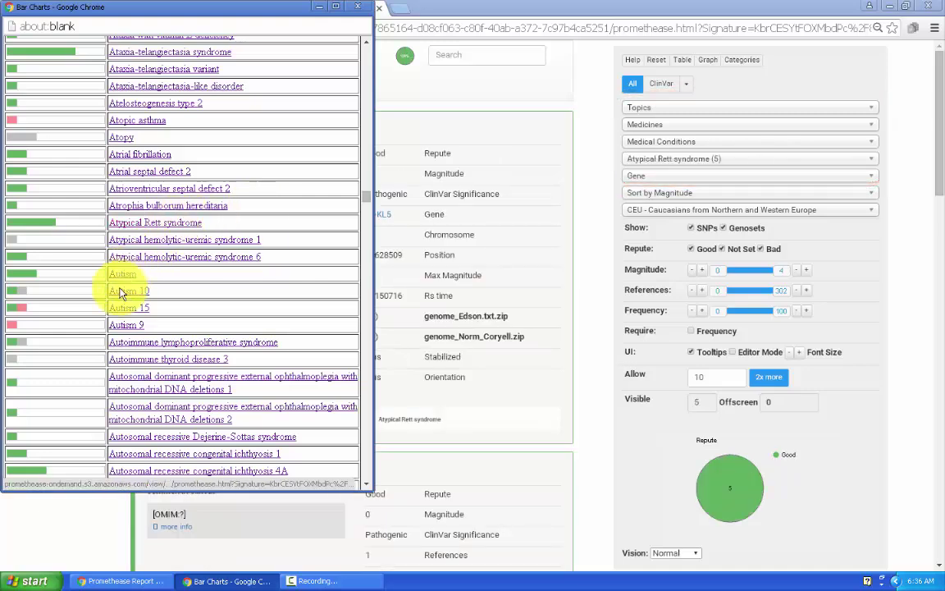
{"action": "left_click", "coordinate": [122, 345]}
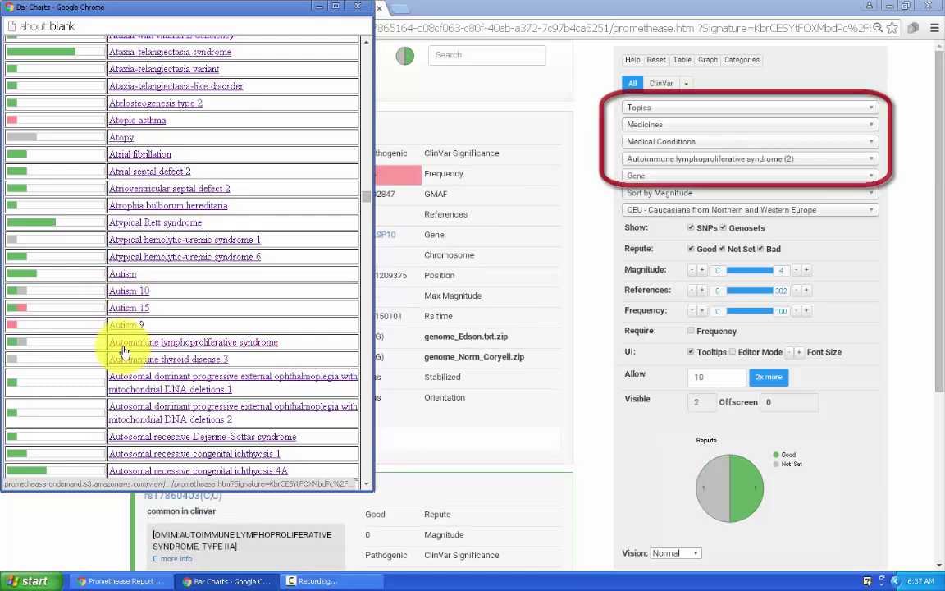
{"action": "scroll", "coordinate": [125, 374], "scroll_direction": "down", "scroll_amount": 6}
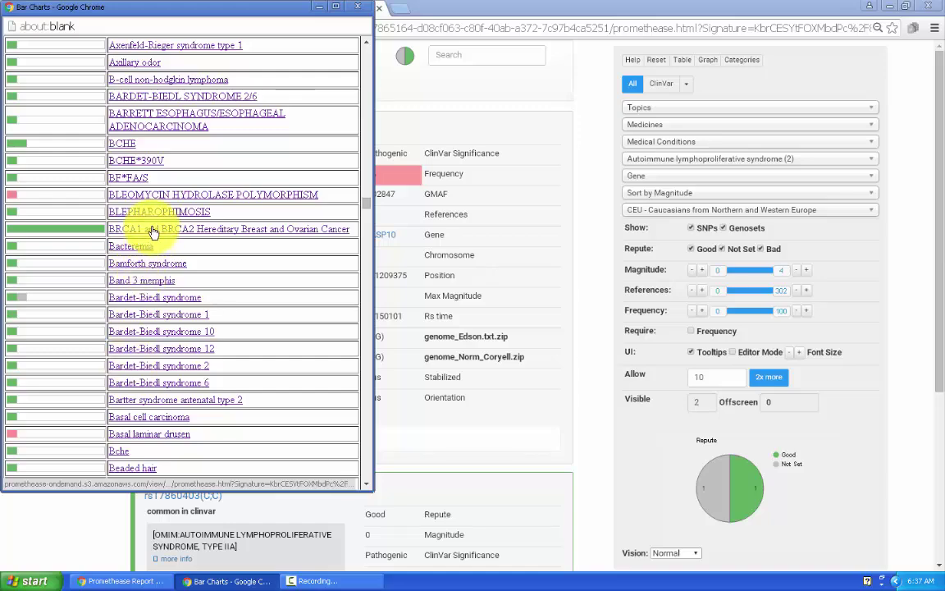
{"action": "left_click", "coordinate": [153, 229]}
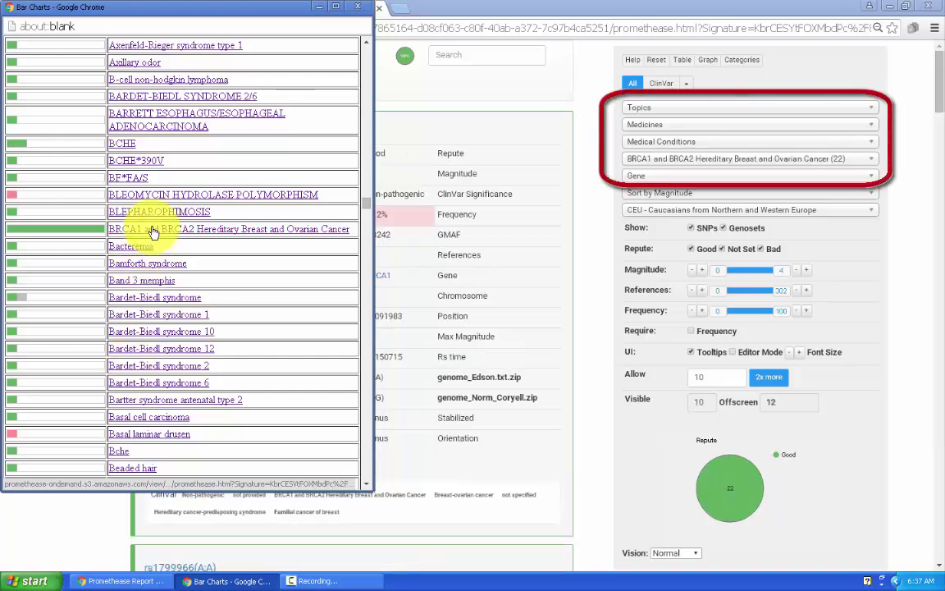
{"action": "scroll", "coordinate": [152, 230], "scroll_direction": "down", "scroll_amount": 20}
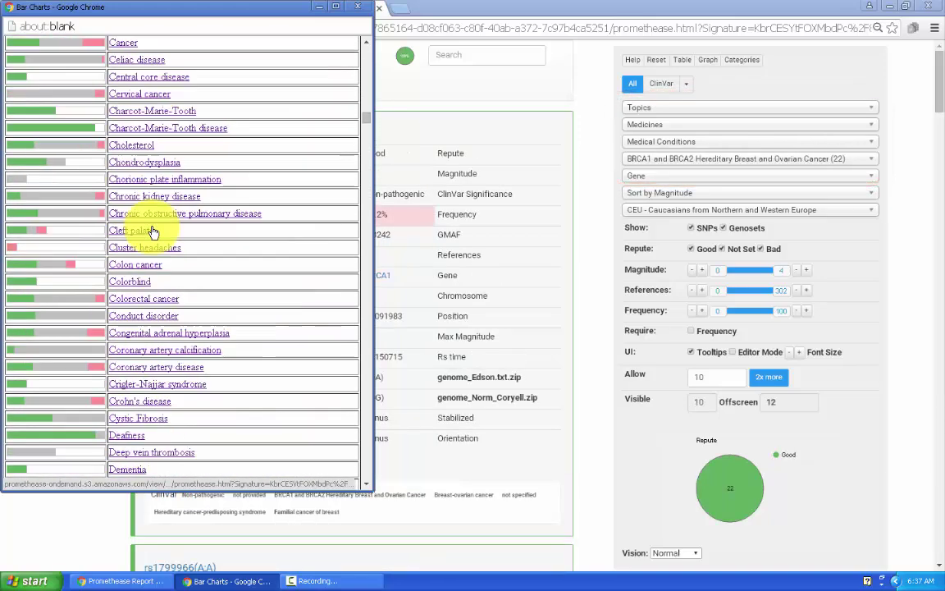
{"action": "scroll", "coordinate": [153, 230], "scroll_direction": "up", "scroll_amount": 20}
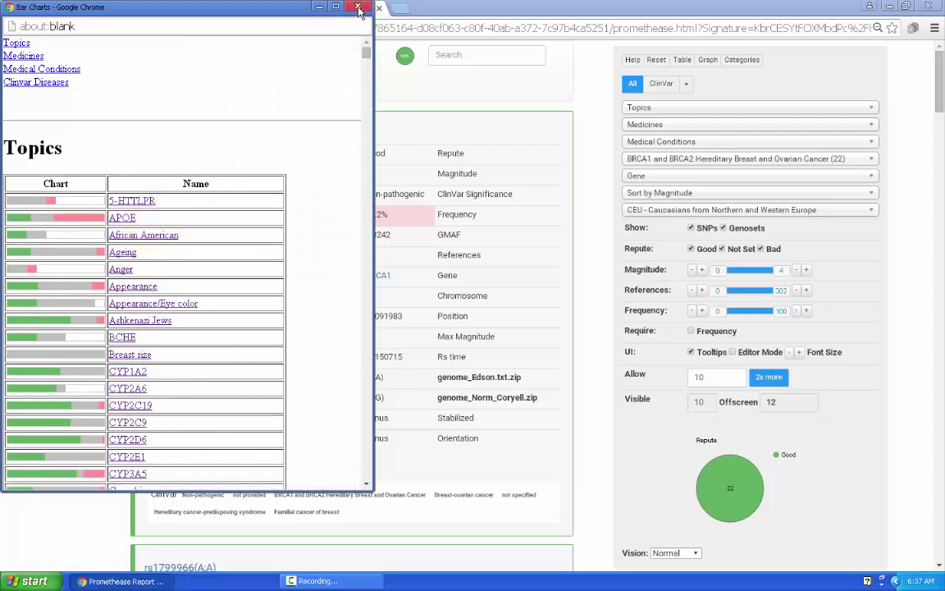
{"action": "left_click", "coordinate": [357, 7]}
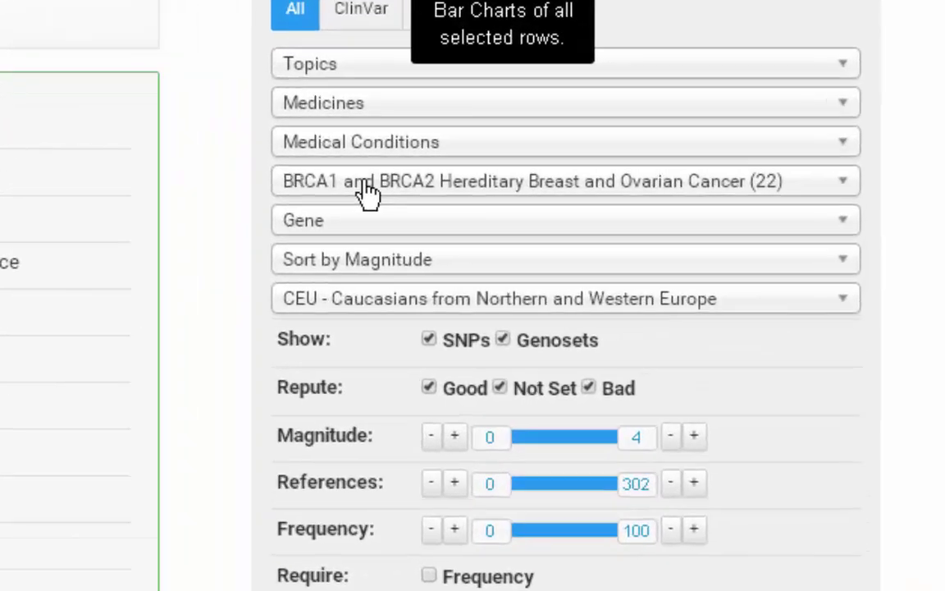
- Set the ClinVar dropdown back to all ClinVar Diseases
{"action": "left_click", "coordinate": [663, 160]}
{"action": "scroll", "coordinate": [289, 302], "scroll_direction": "up", "scroll_amount": 5}
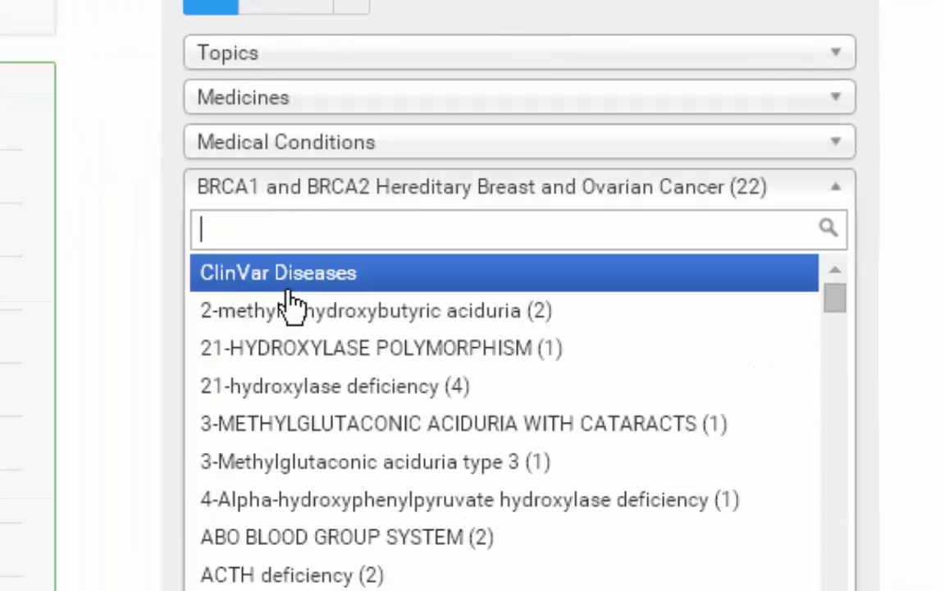
{"action": "left_click", "coordinate": [289, 278]}
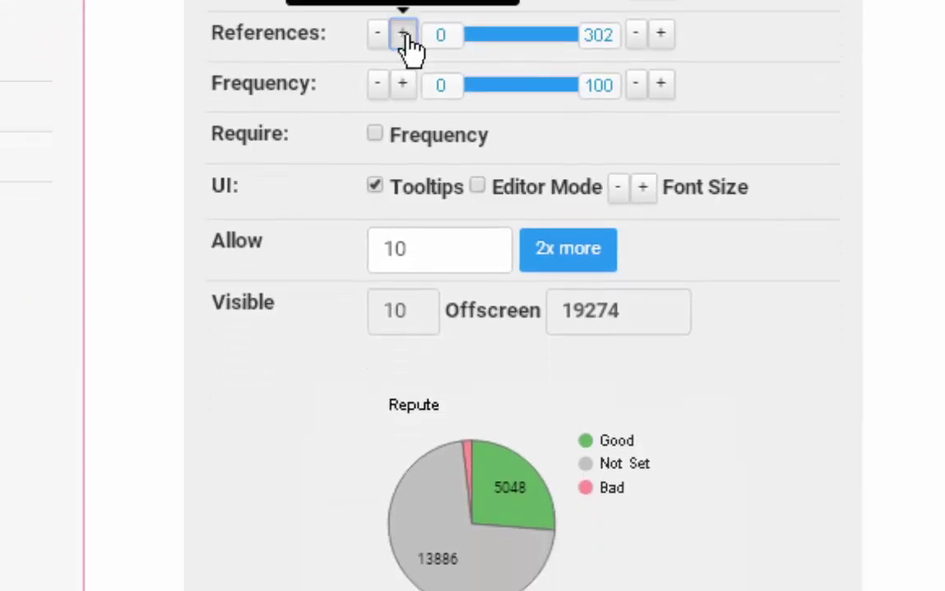
- Raise the minimum references to 50 and uncheck Genosets so only SNPs are listed
{"action": "left_click", "coordinate": [403, 34]}
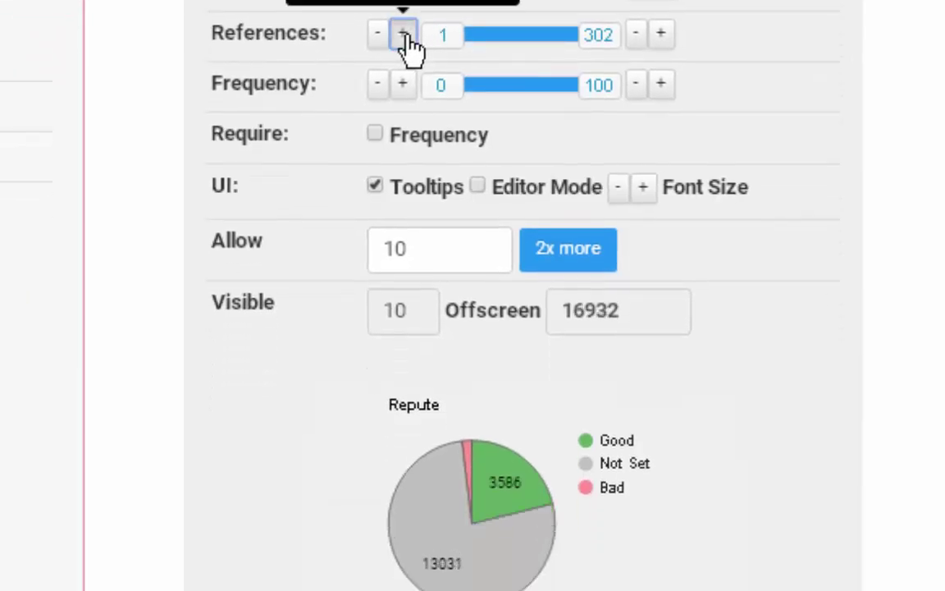
{"action": "left_click", "coordinate": [404, 35]}
{"action": "left_click", "coordinate": [404, 34]}
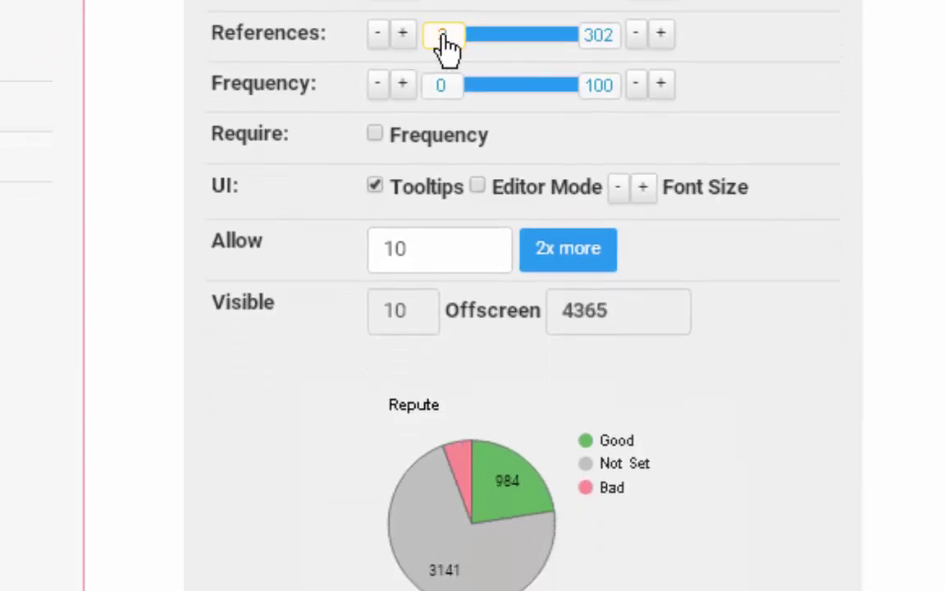
{"action": "left_click_drag", "start_coordinate": [443, 40], "coordinate": [467, 41]}
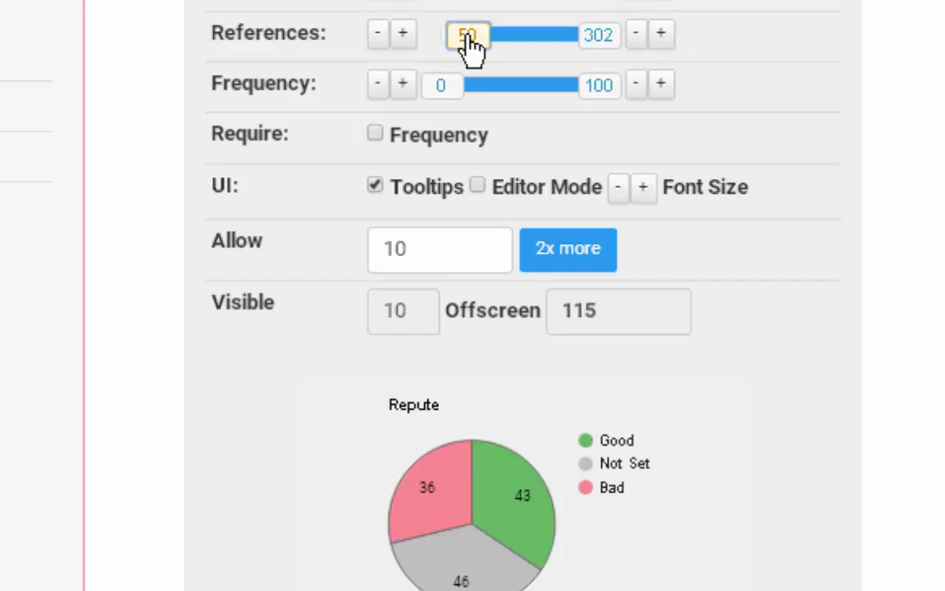
{"action": "scroll", "coordinate": [464, 342], "scroll_direction": "down", "scroll_amount": 2}
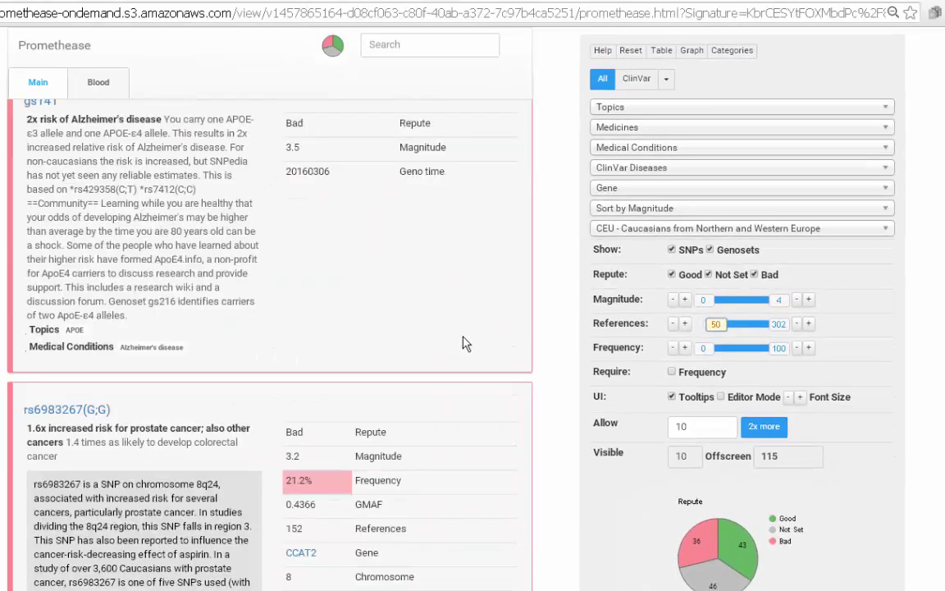
{"action": "scroll", "coordinate": [464, 342], "scroll_direction": "up", "scroll_amount": 3}
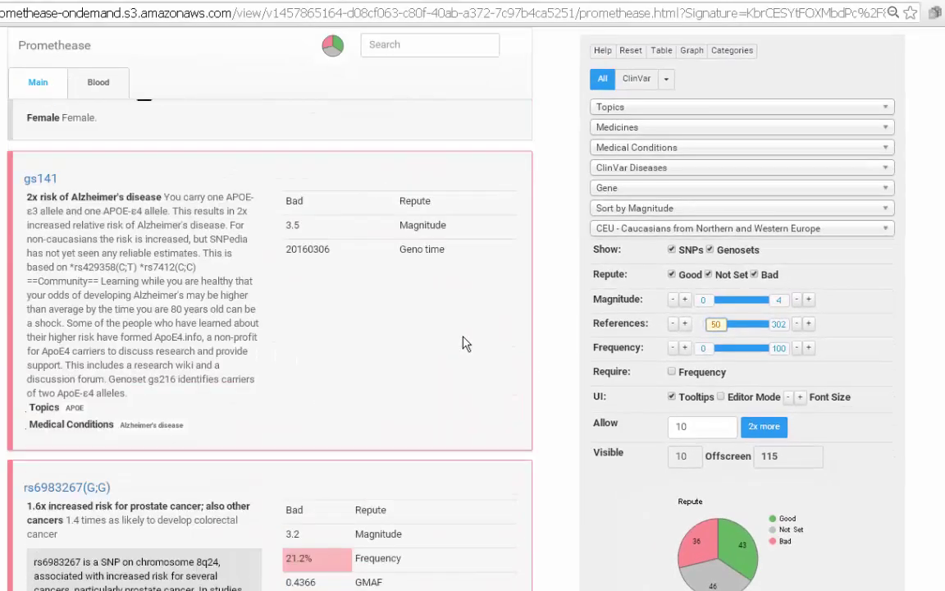
{"action": "left_click", "coordinate": [711, 251]}
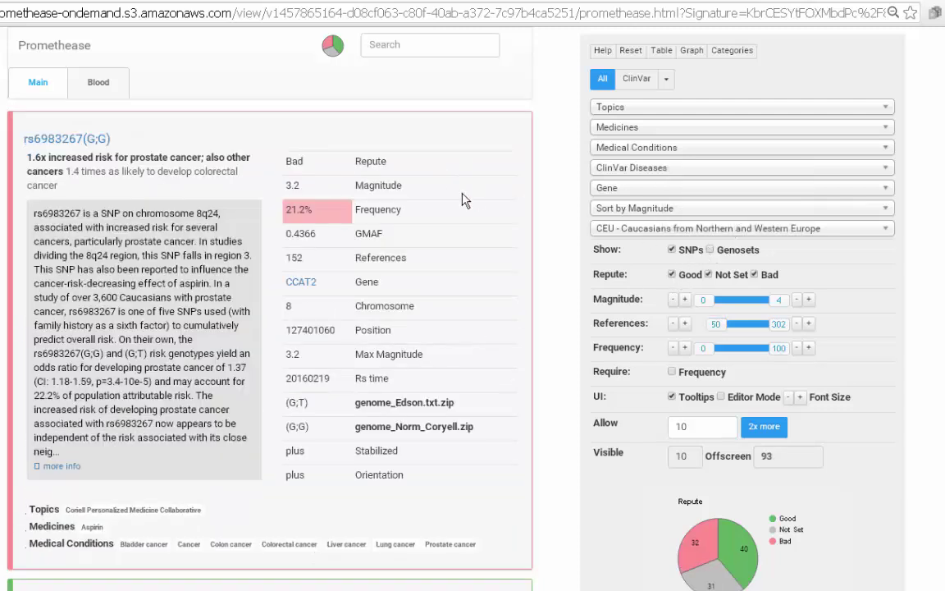
{"action": "left_click", "coordinate": [66, 139]}
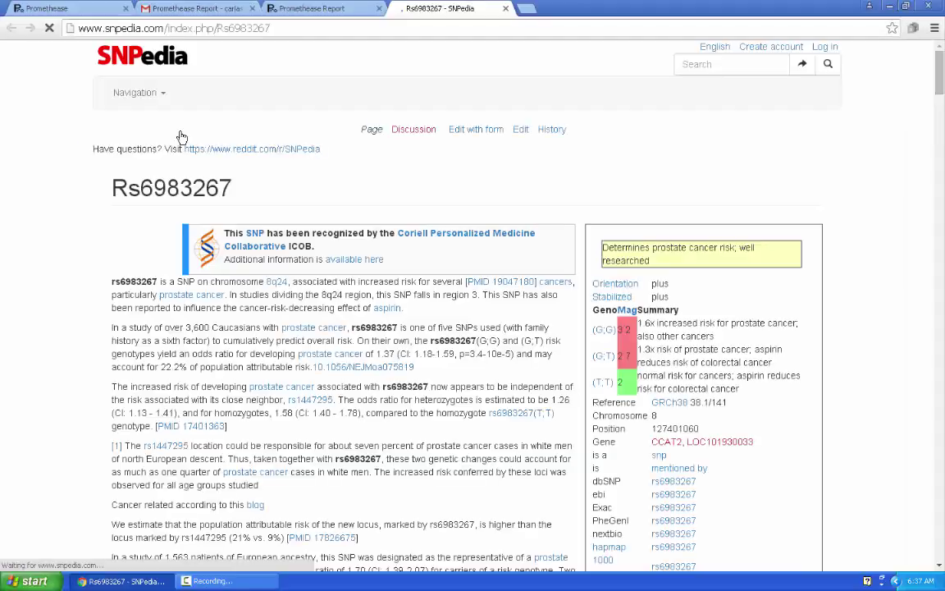
{"action": "scroll", "coordinate": [177, 285], "scroll_direction": "down", "scroll_amount": 3}
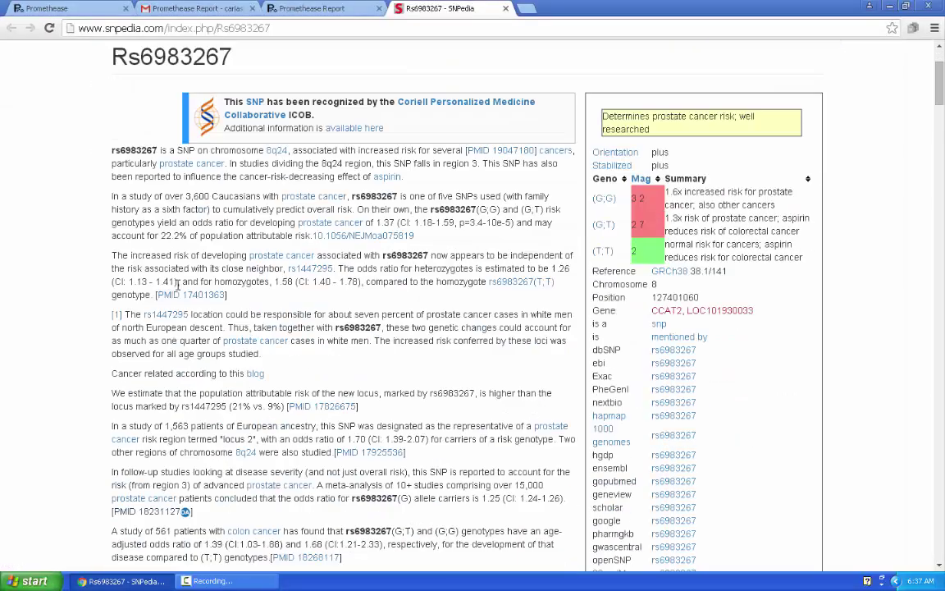
{"action": "left_click", "coordinate": [155, 381]}
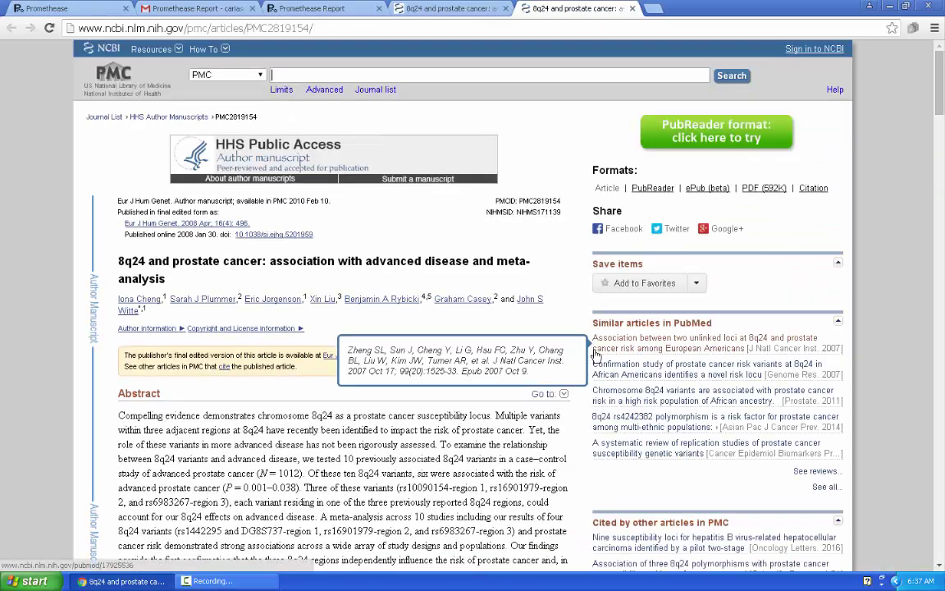
{"action": "scroll", "coordinate": [557, 378], "scroll_direction": "down", "scroll_amount": 5}
{"action": "scroll", "coordinate": [558, 378], "scroll_direction": "down", "scroll_amount": 5}
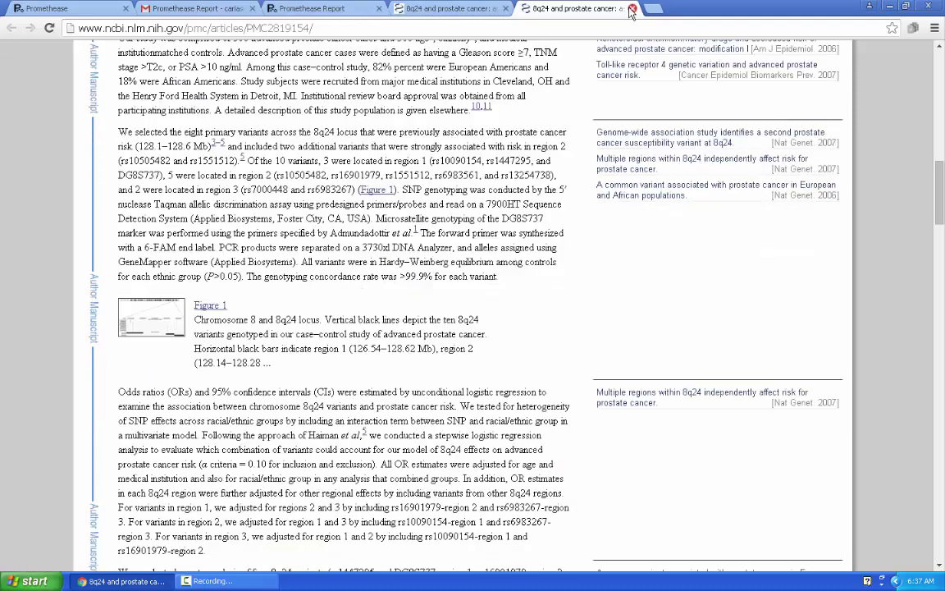
{"action": "left_click", "coordinate": [631, 9]}
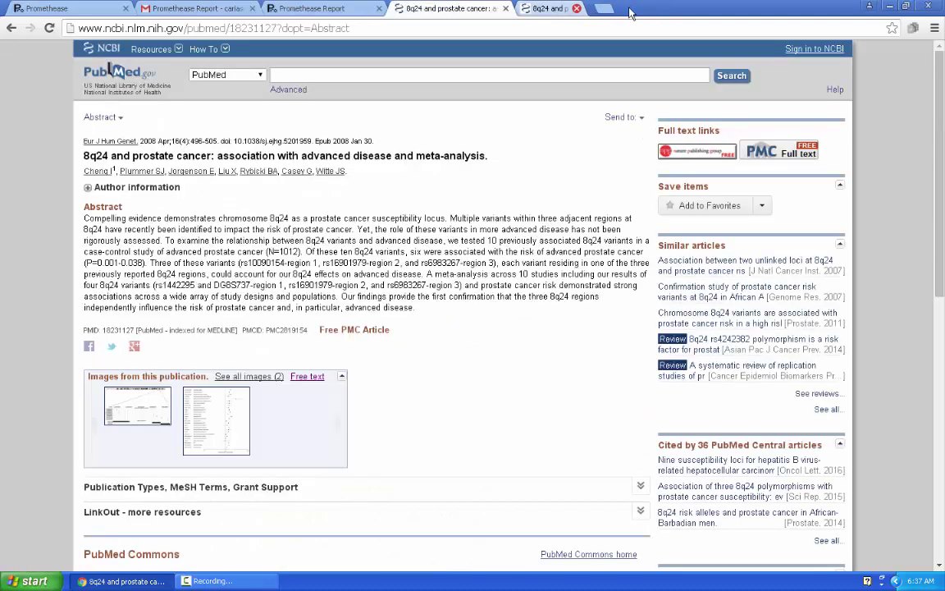
{"action": "left_click", "coordinate": [506, 9]}
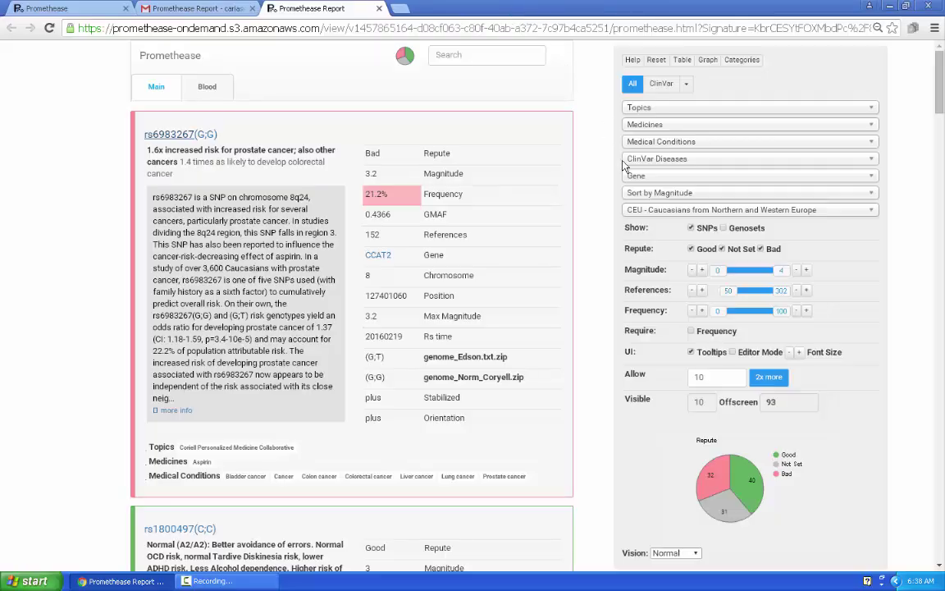
- Compare reference populations CHB, YRI and LWK, ending on MEX (Mexican ancestry in Los Angeles)
{"action": "left_click", "coordinate": [647, 211]}
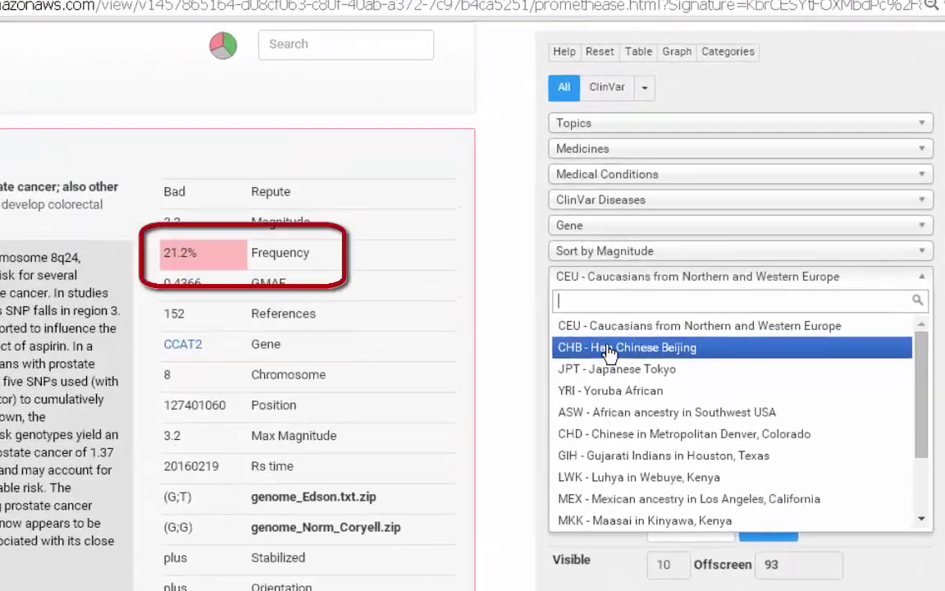
{"action": "left_click", "coordinate": [609, 351]}
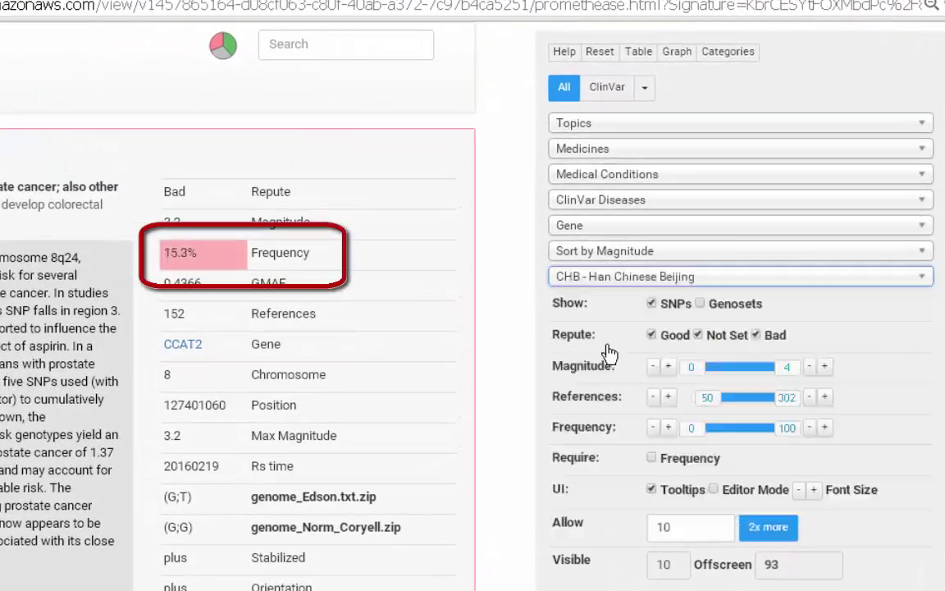
{"action": "left_click", "coordinate": [621, 279]}
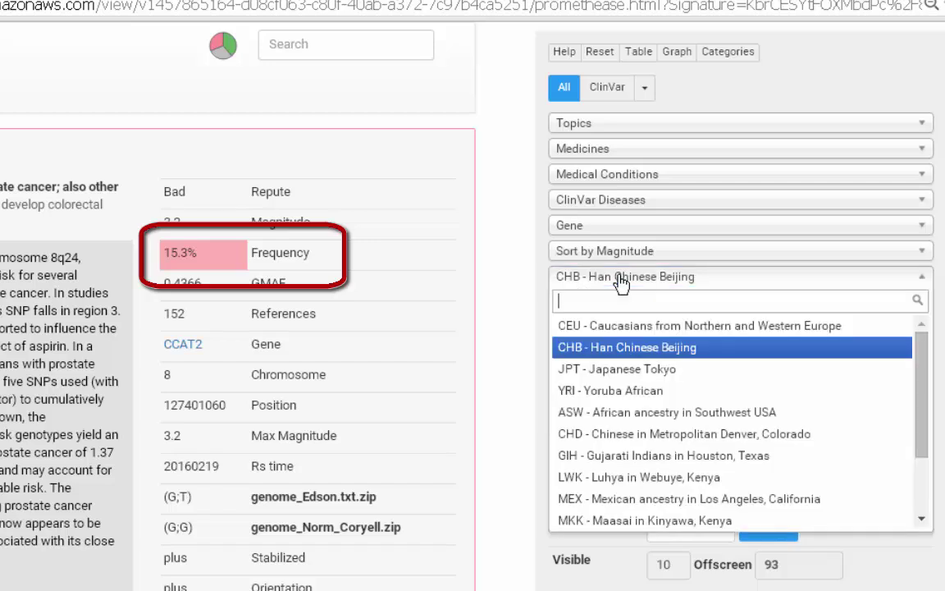
{"action": "left_click", "coordinate": [617, 393]}
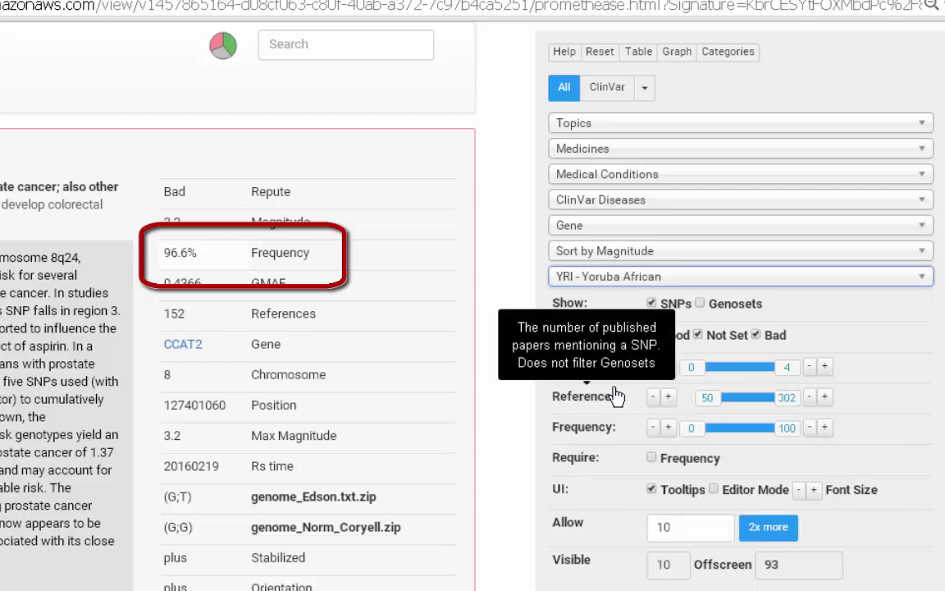
{"action": "left_click", "coordinate": [630, 279]}
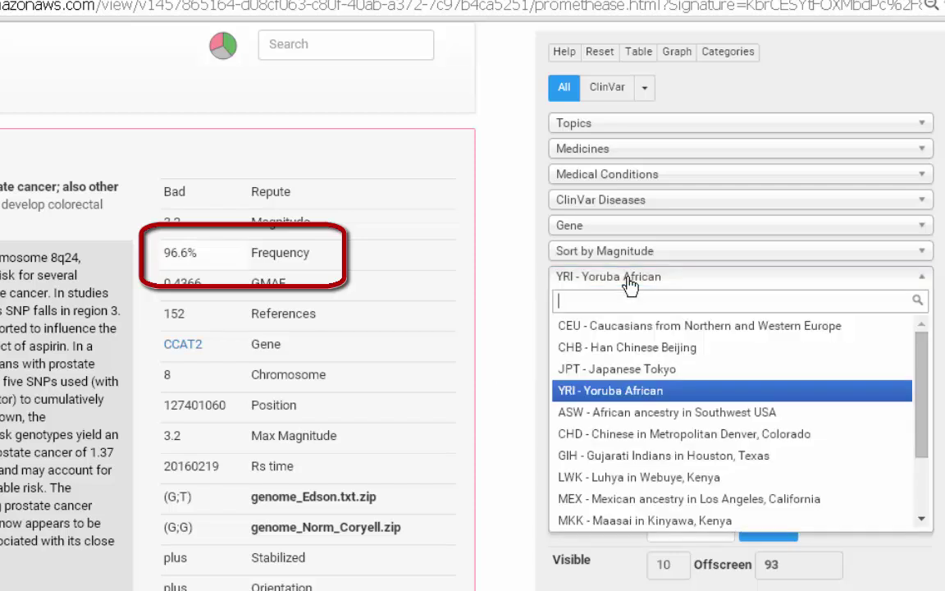
{"action": "left_click", "coordinate": [624, 479]}
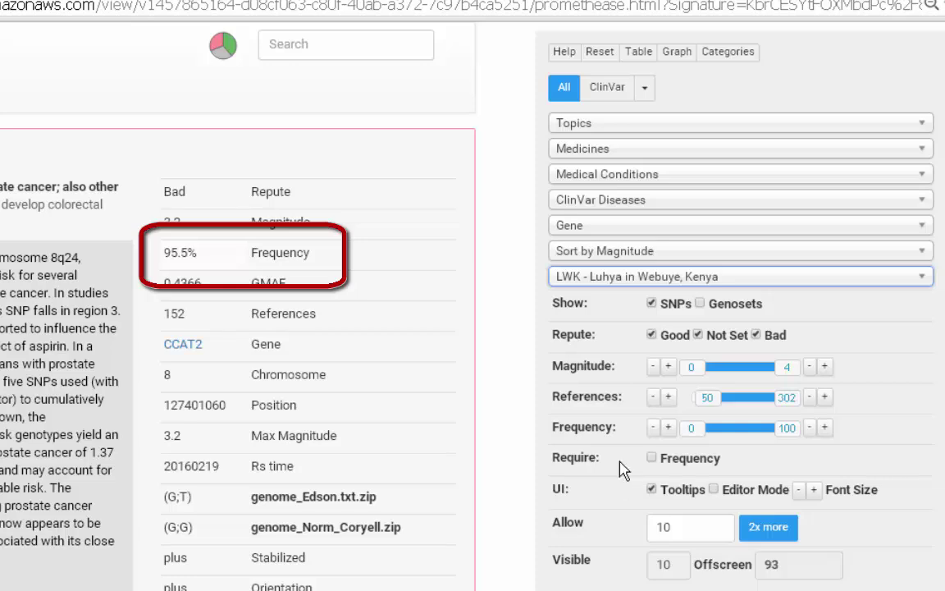
{"action": "left_click", "coordinate": [628, 277]}
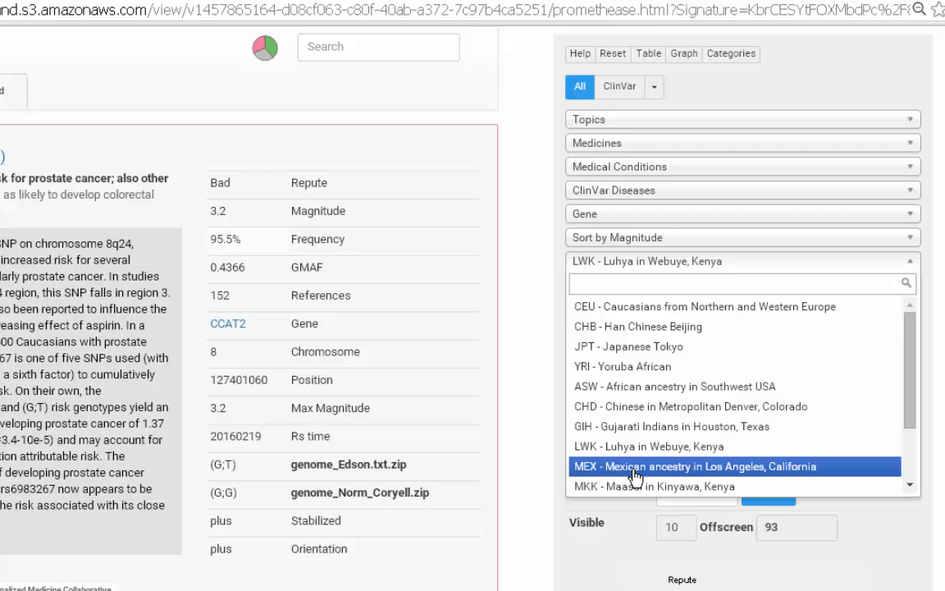
{"action": "left_click", "coordinate": [628, 499]}
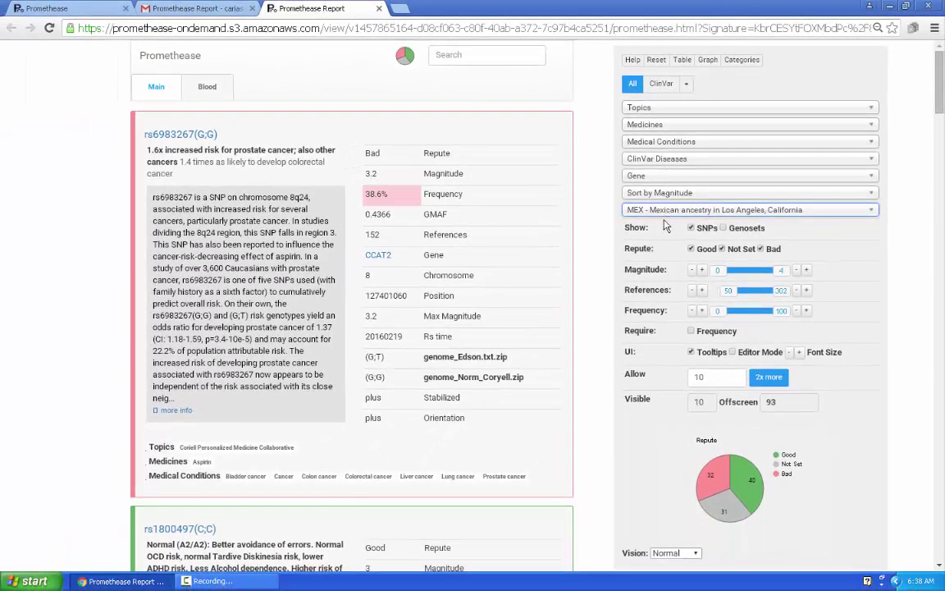
{"action": "left_click", "coordinate": [660, 551]}
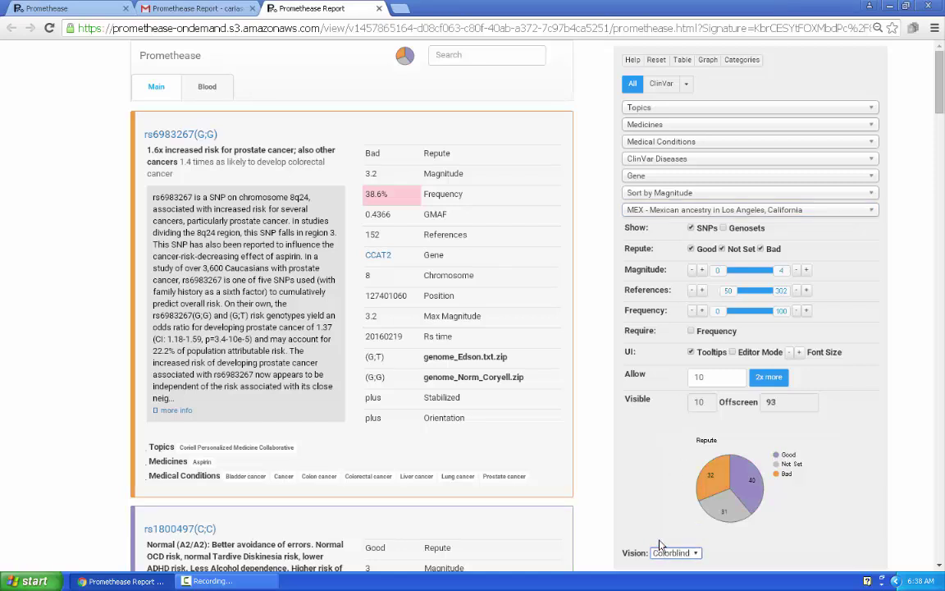
{"action": "left_click", "coordinate": [662, 554]}
{"action": "left_click", "coordinate": [661, 532]}
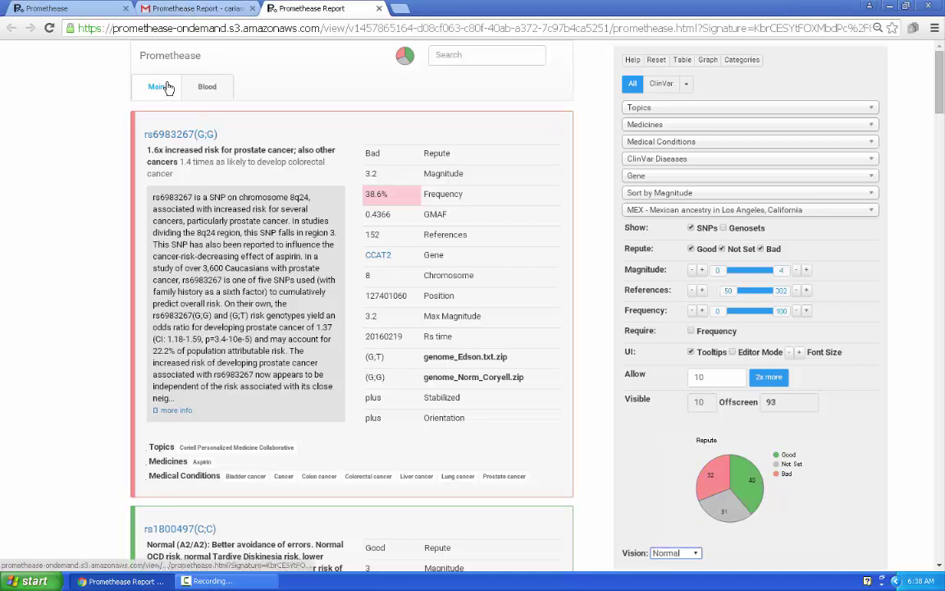
- Download report.zip from the Promethease Report e-mail in Gmail and open it
{"action": "left_click", "coordinate": [188, 10]}
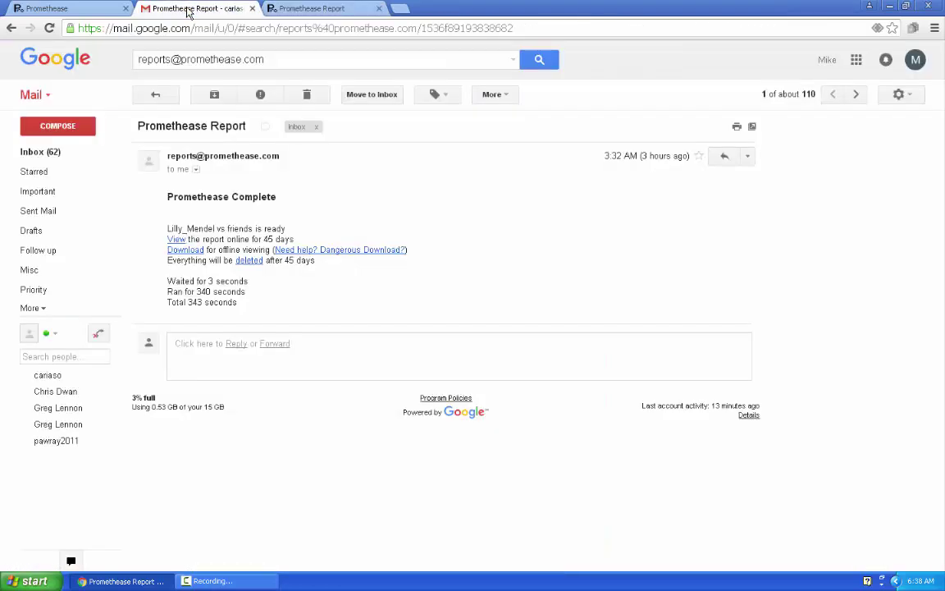
{"action": "left_click", "coordinate": [198, 249]}
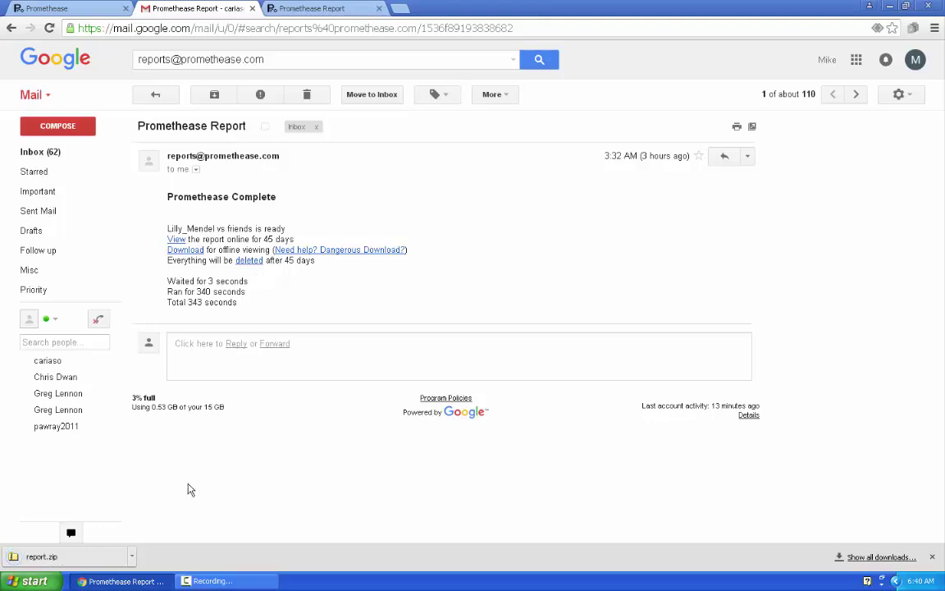
{"action": "left_click", "coordinate": [131, 557]}
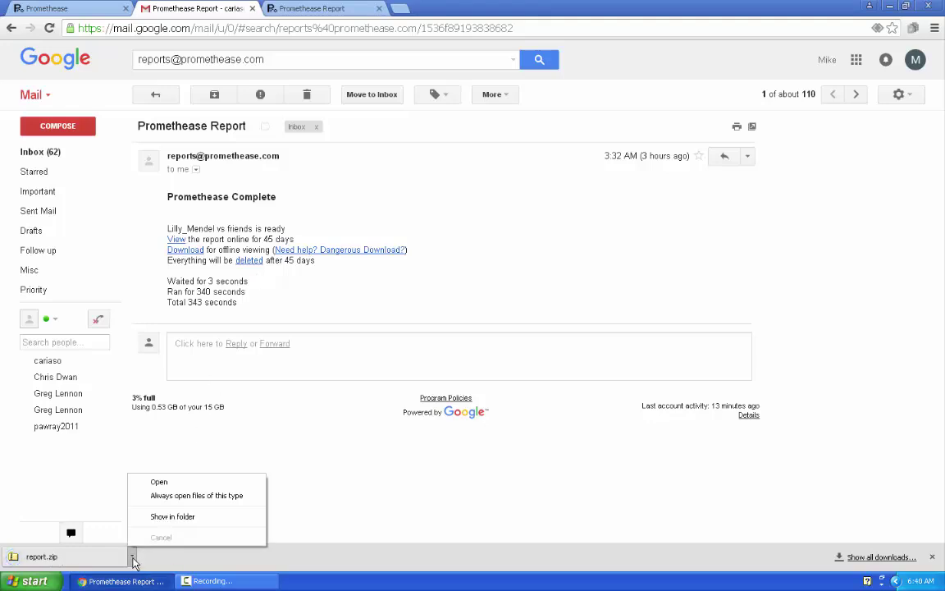
{"action": "left_click", "coordinate": [159, 482]}
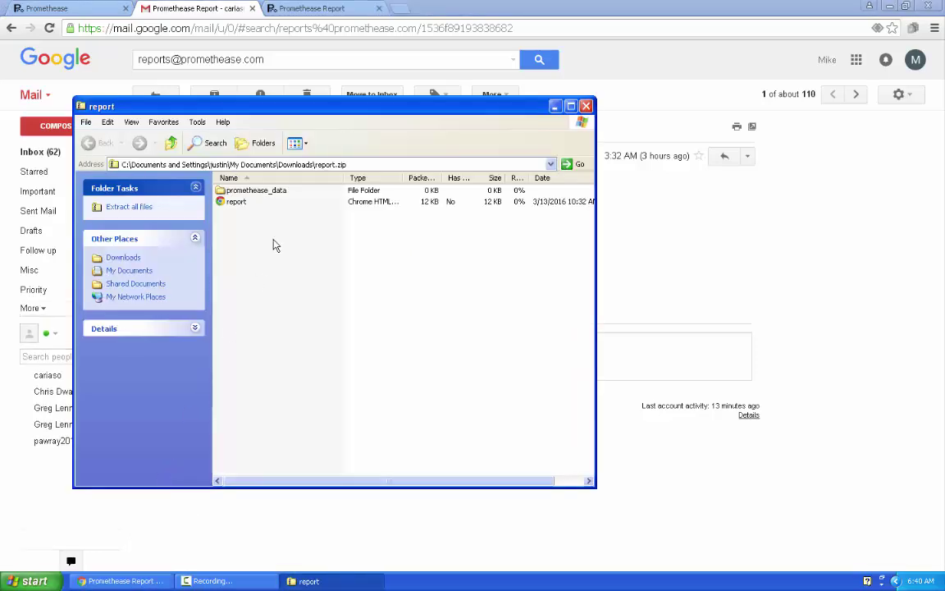
- Open report.html directly from the zip, try UI version 2, and close the not-found tab
{"action": "double_click", "coordinate": [235, 203]}
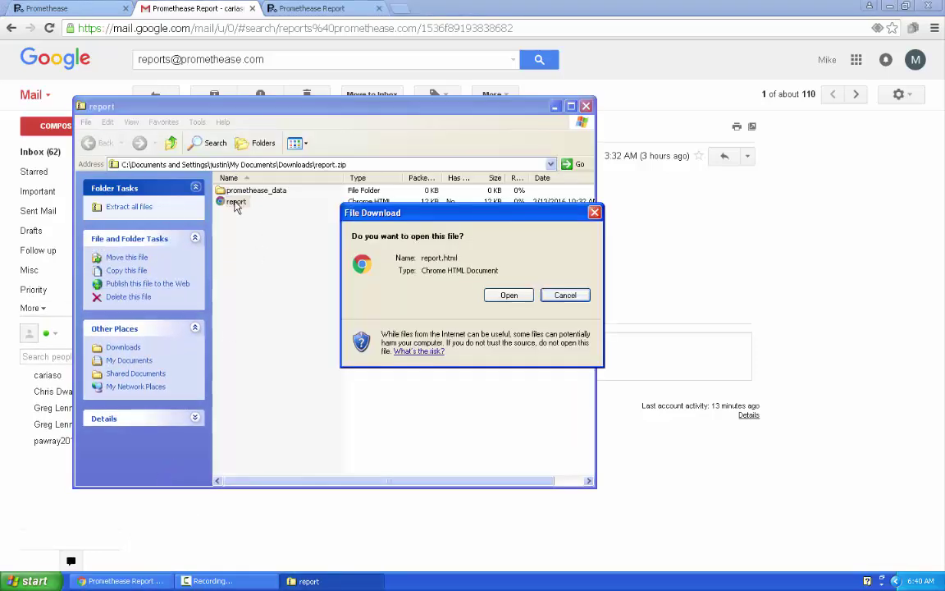
{"action": "left_click", "coordinate": [504, 296]}
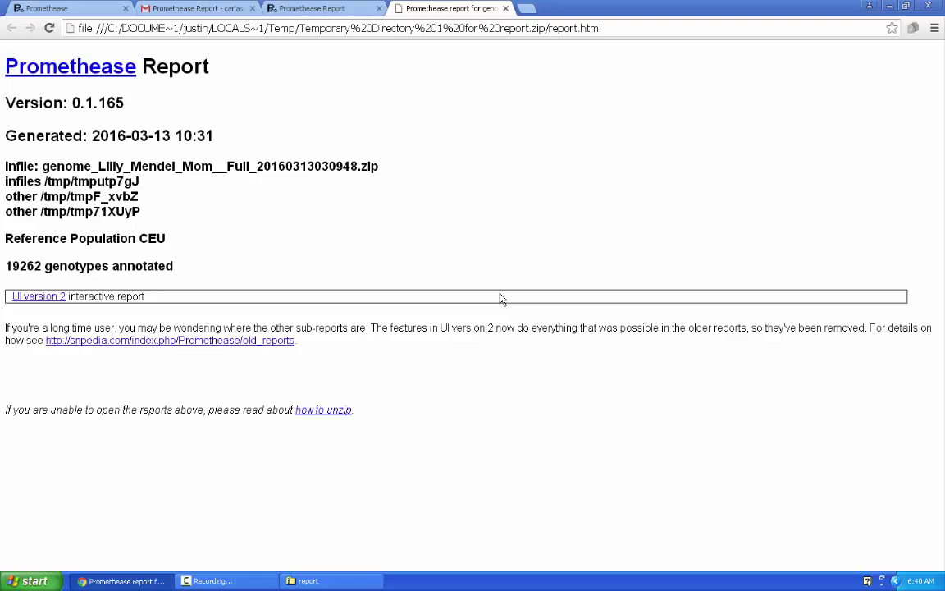
{"action": "left_click", "coordinate": [51, 301]}
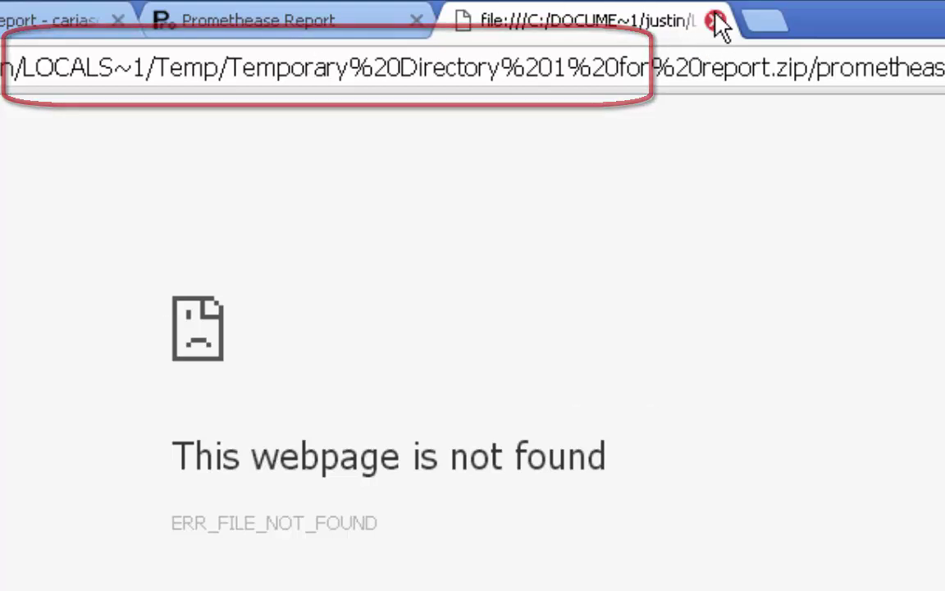
{"action": "left_click", "coordinate": [716, 20]}
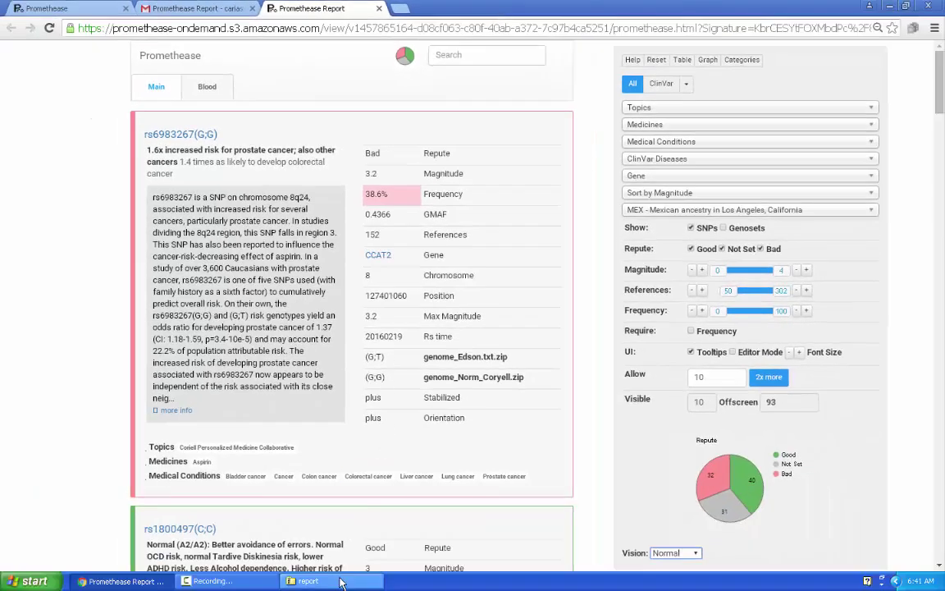
- Extract report.zip with default settings into a report folder in Downloads
{"action": "left_click", "coordinate": [308, 581]}
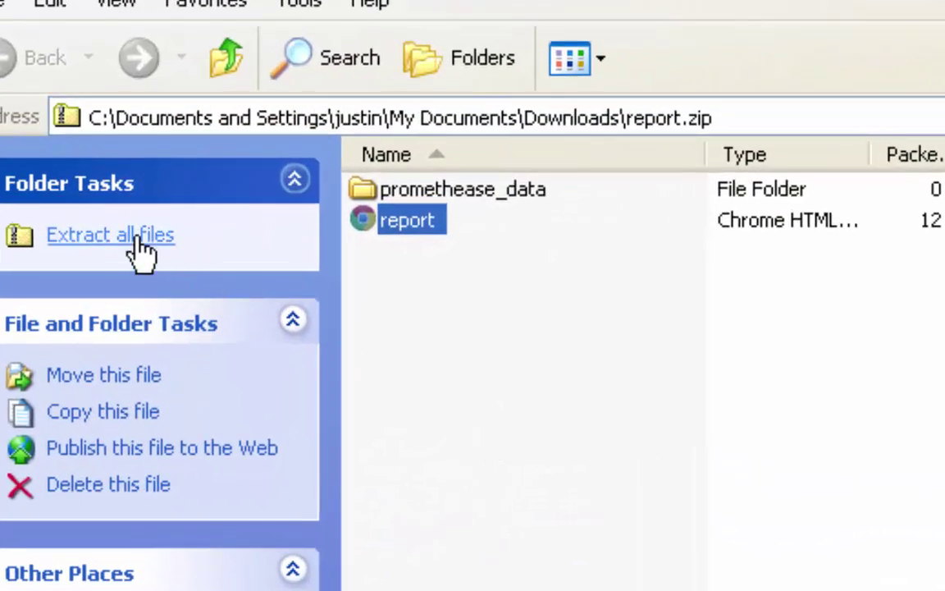
{"action": "left_click", "coordinate": [134, 231]}
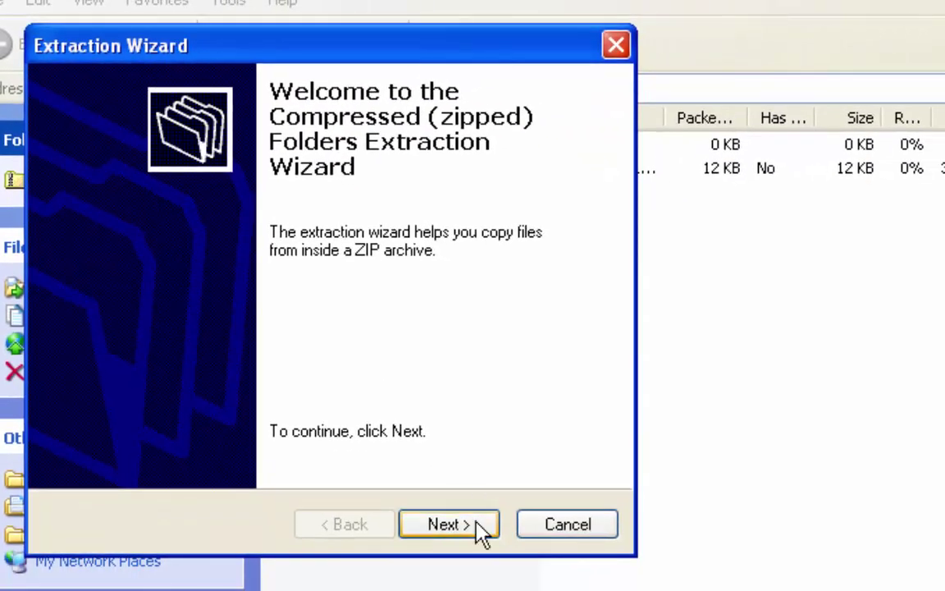
{"action": "left_click", "coordinate": [481, 527]}
{"action": "left_click", "coordinate": [481, 526]}
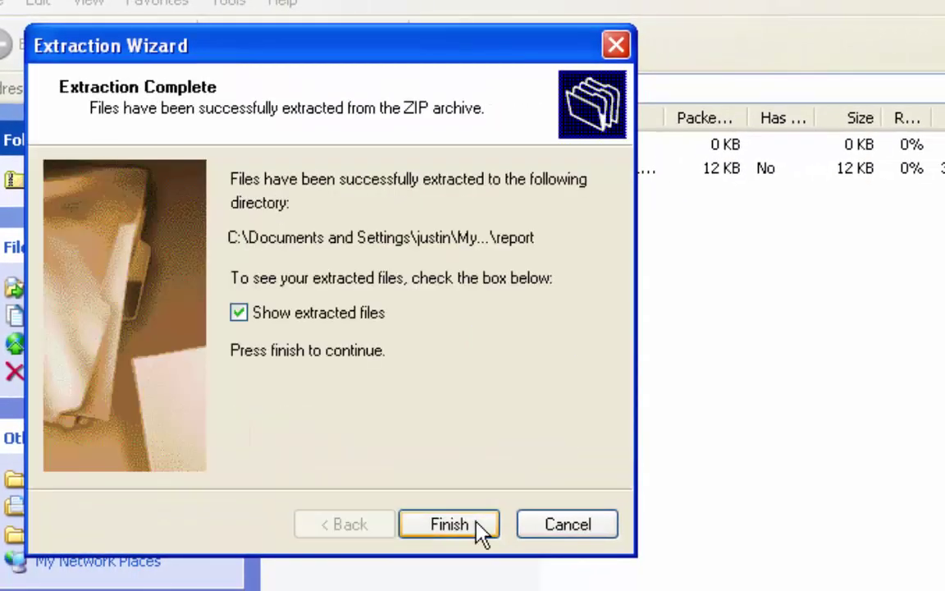
{"action": "left_click", "coordinate": [449, 524]}
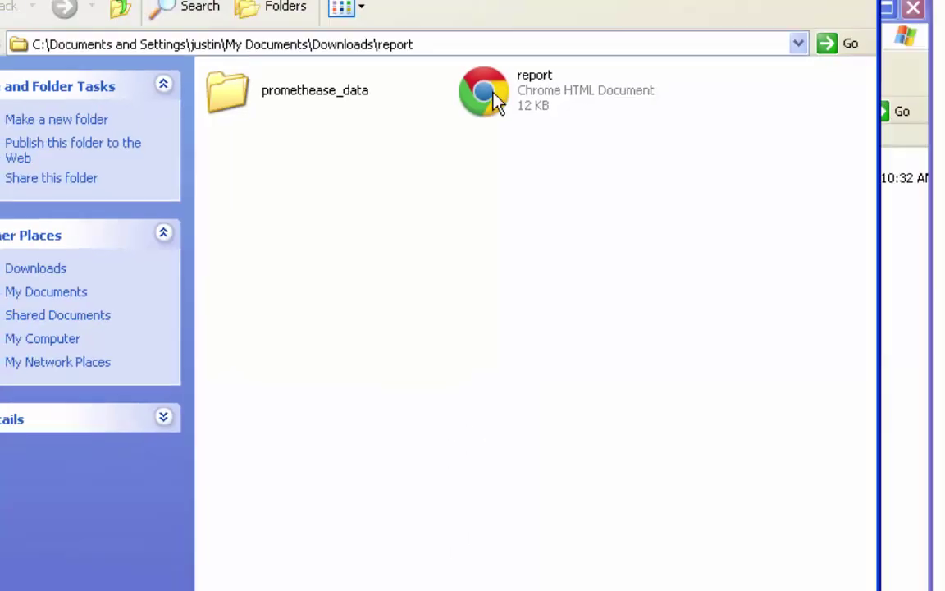
- Open the extracted report.html and launch its UI version 2 interactive report offline
{"action": "double_click", "coordinate": [485, 99]}
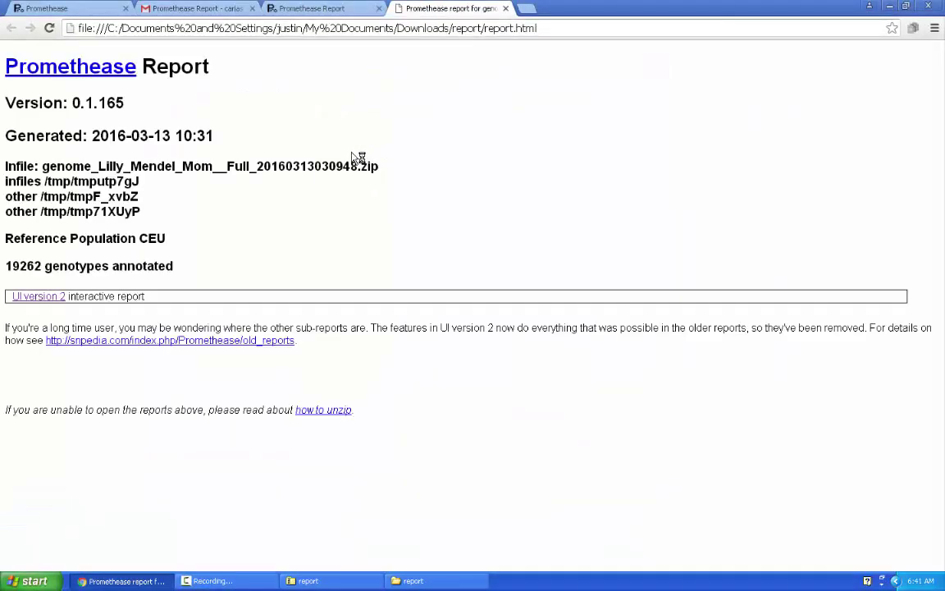
{"action": "left_click", "coordinate": [53, 297]}
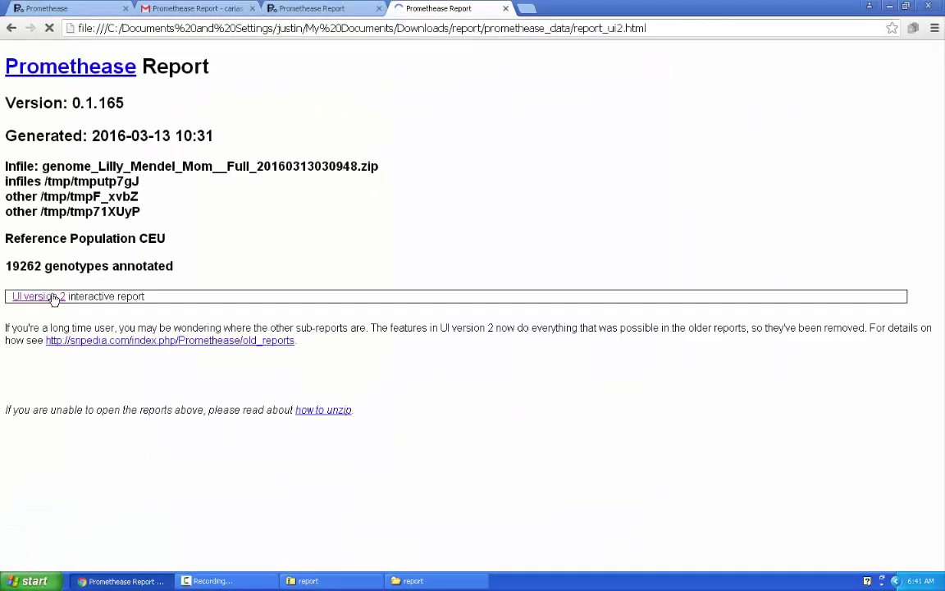